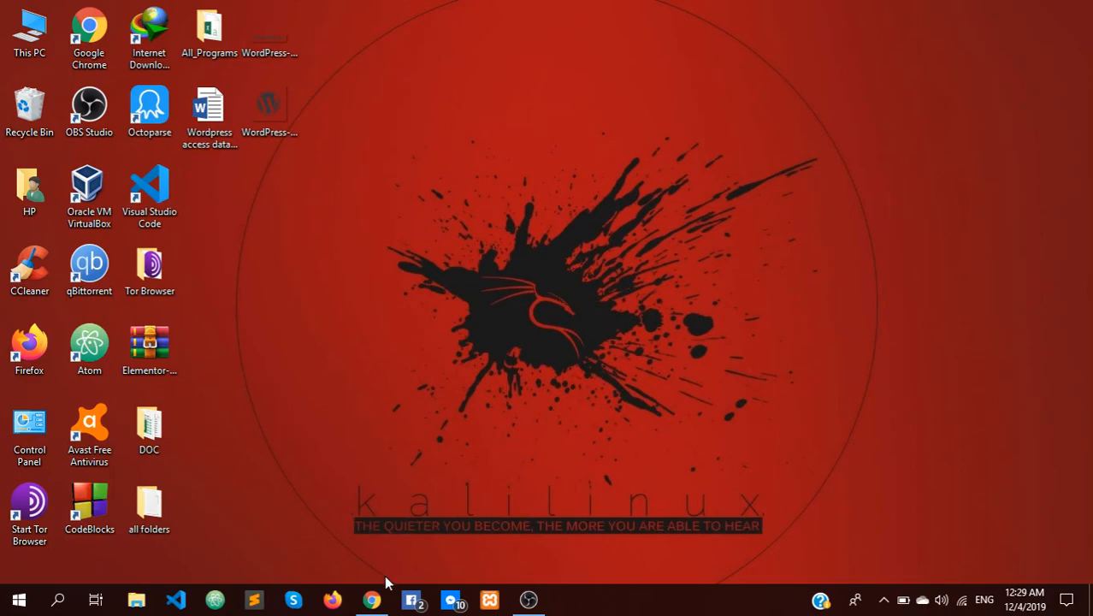
# - Bring the Chrome window with the 'Client Area - IT Nut Hosting' page back to the front
pyautogui.click(383, 601)
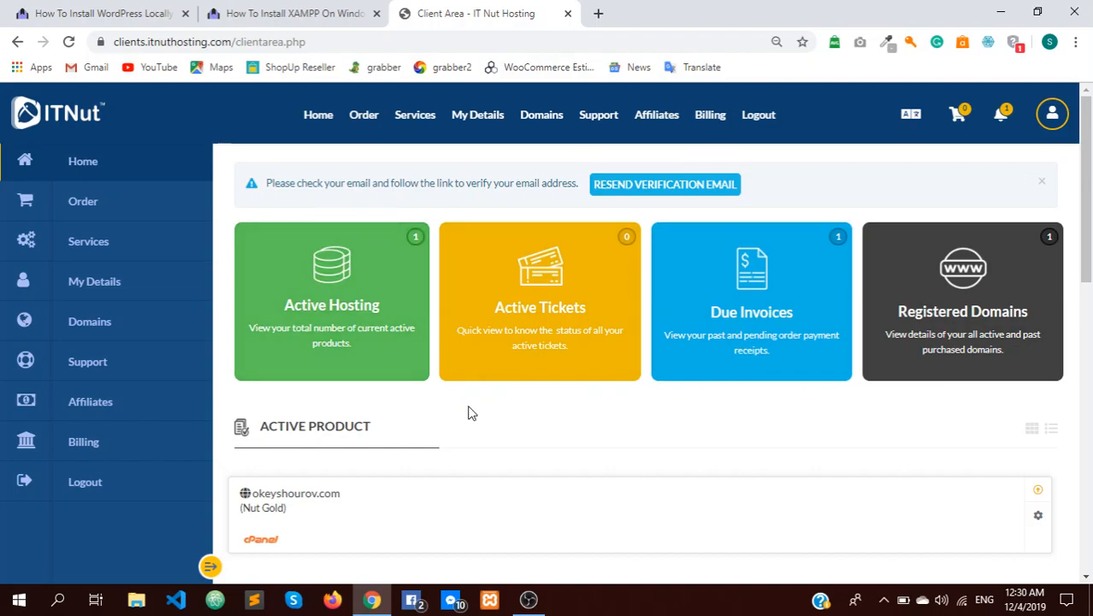
# - Close the 'How To Install XAMPP' tab, keeping the IT Nut client dashboard open
pyautogui.scroll(-2, 470, 413)
pyautogui.scroll(2, 470, 413)
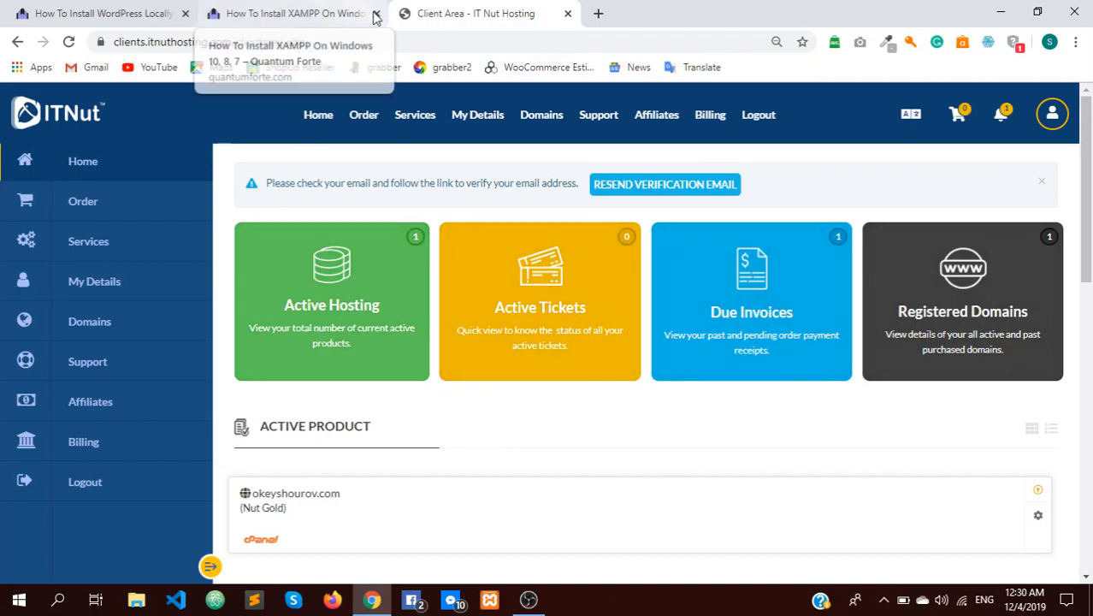
pyautogui.middleClick(298, 21)
# - Close the WordPress tutorial tab, dismiss the email-verification notice, and review Active Hosting
pyautogui.click(185, 14)
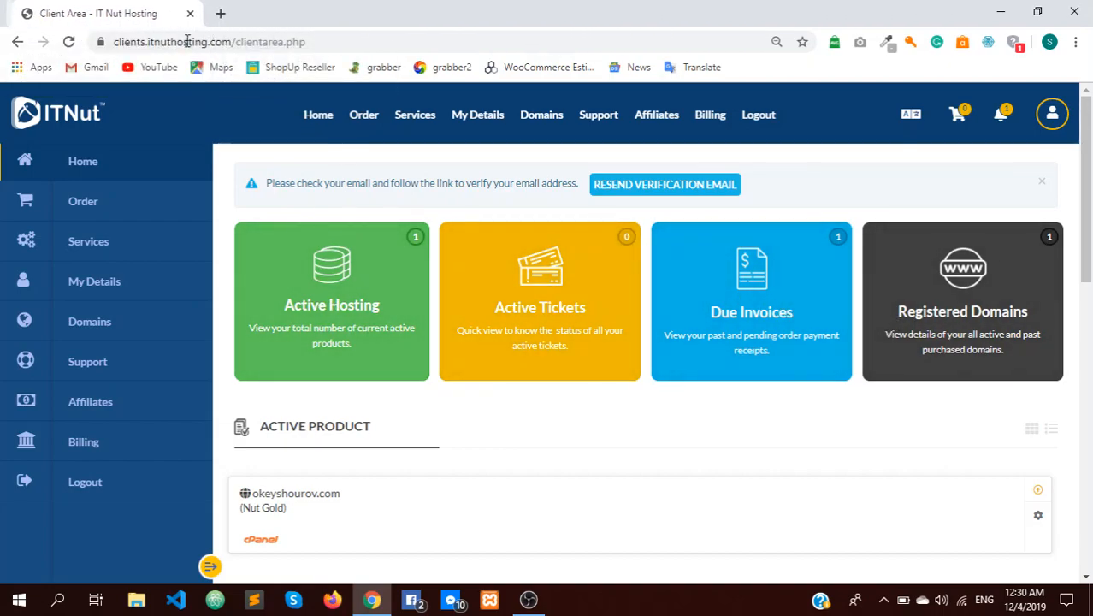
pyautogui.click(1042, 184)
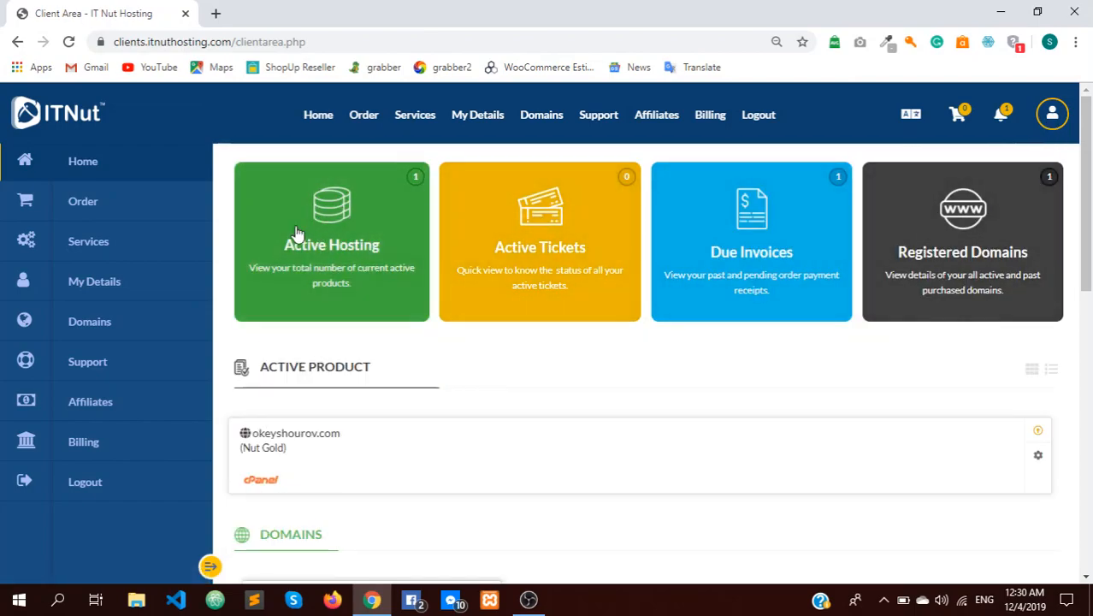
pyautogui.click(330, 245)
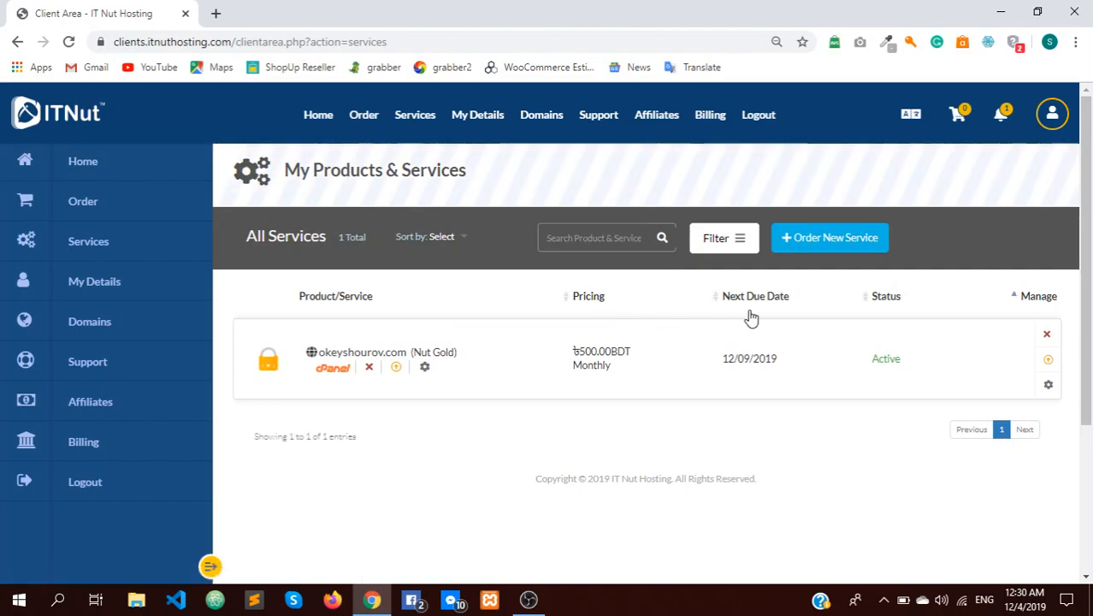
pyautogui.scroll(-2, 750, 318)
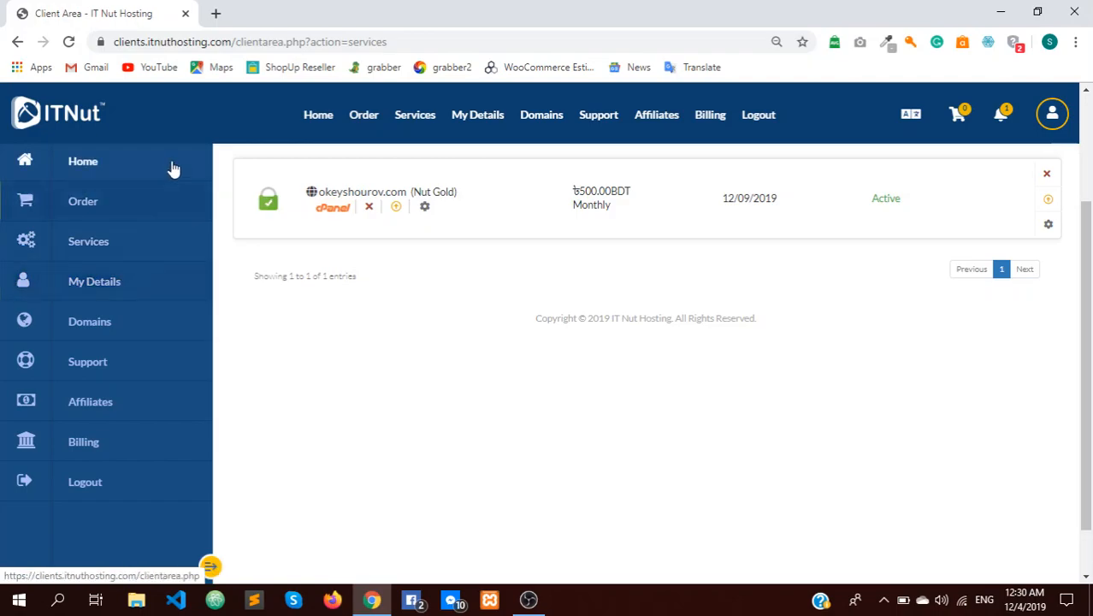
pyautogui.moveTo(624, 144)
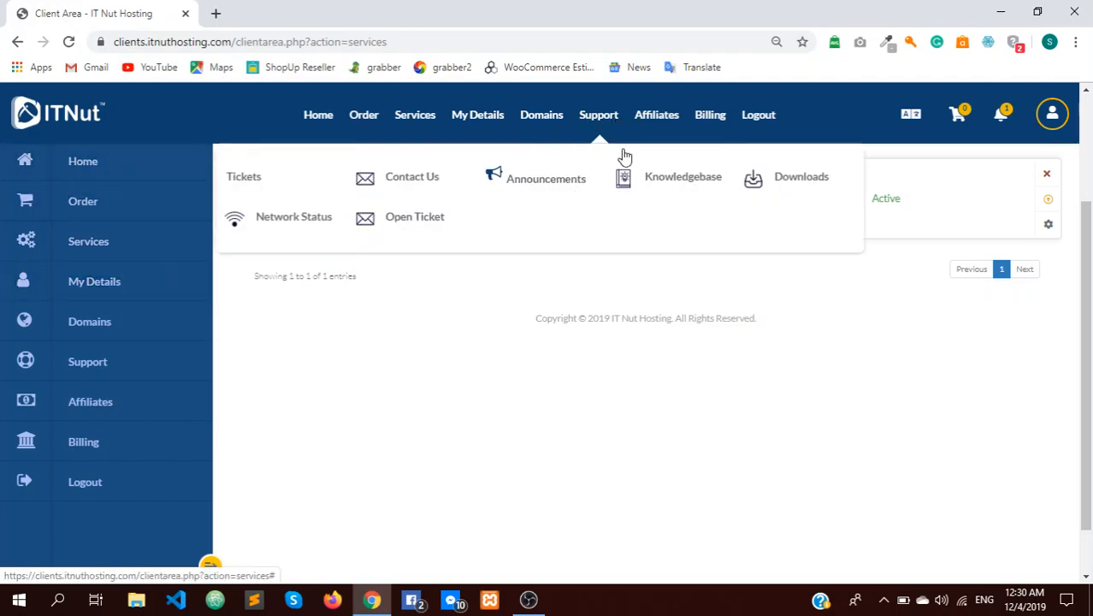
pyautogui.scroll(2, 654, 217)
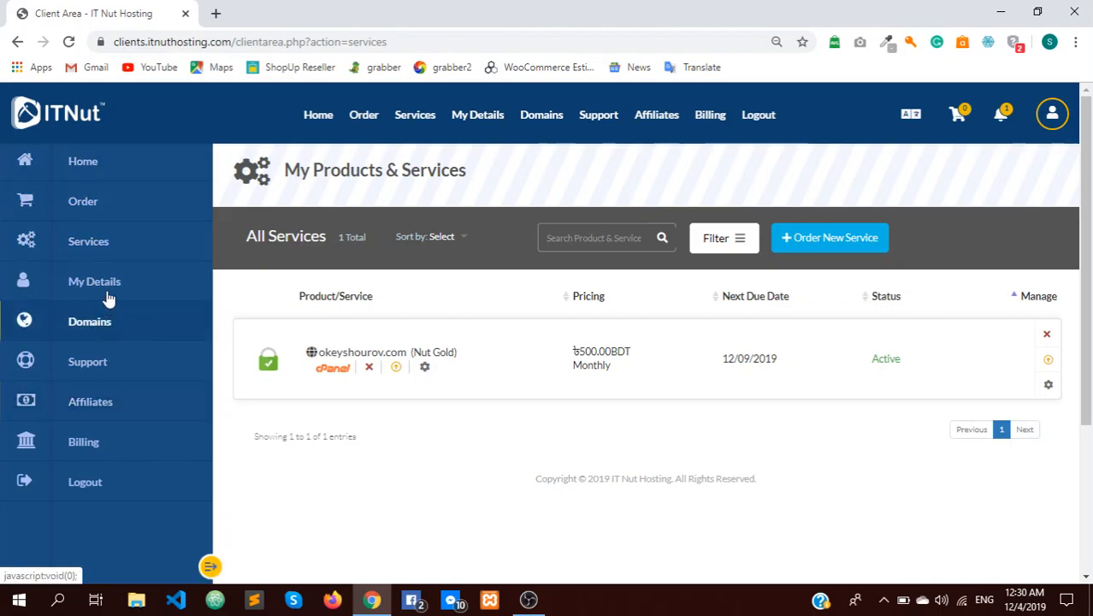
pyautogui.click(123, 170)
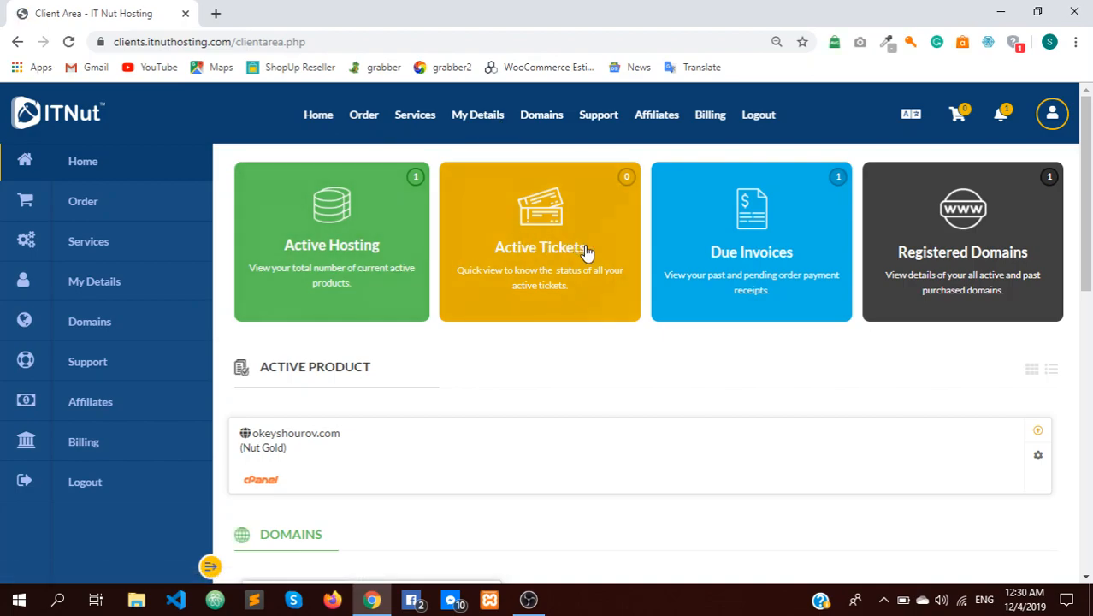
# - Open Services > My Services and the okeyshourov.com Nut Gold hosting details
pyautogui.scroll(-6, 460, 425)
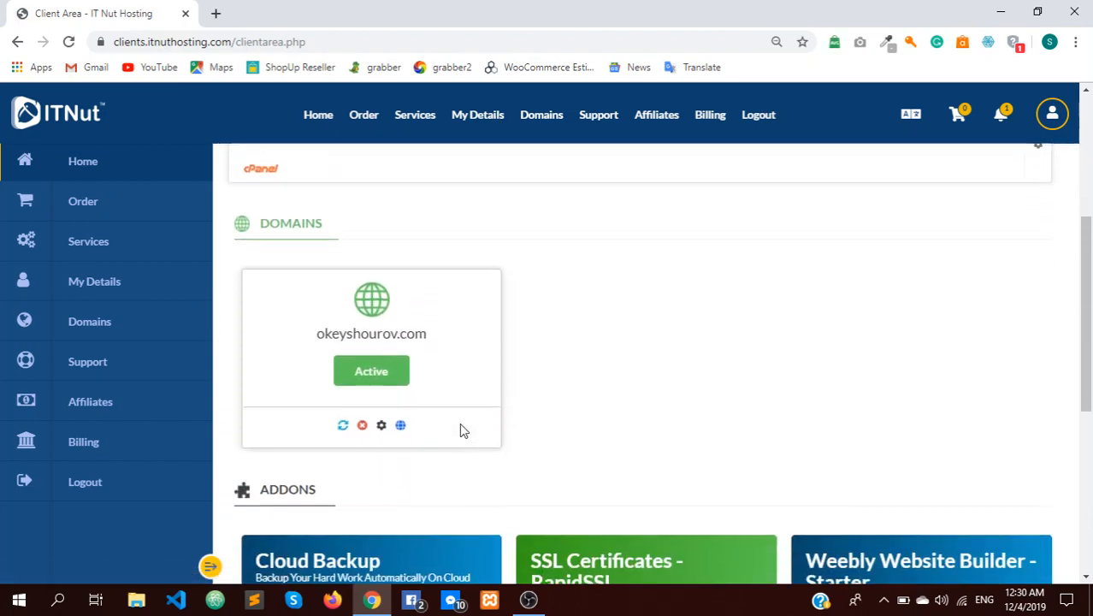
pyautogui.scroll(-2, 461, 425)
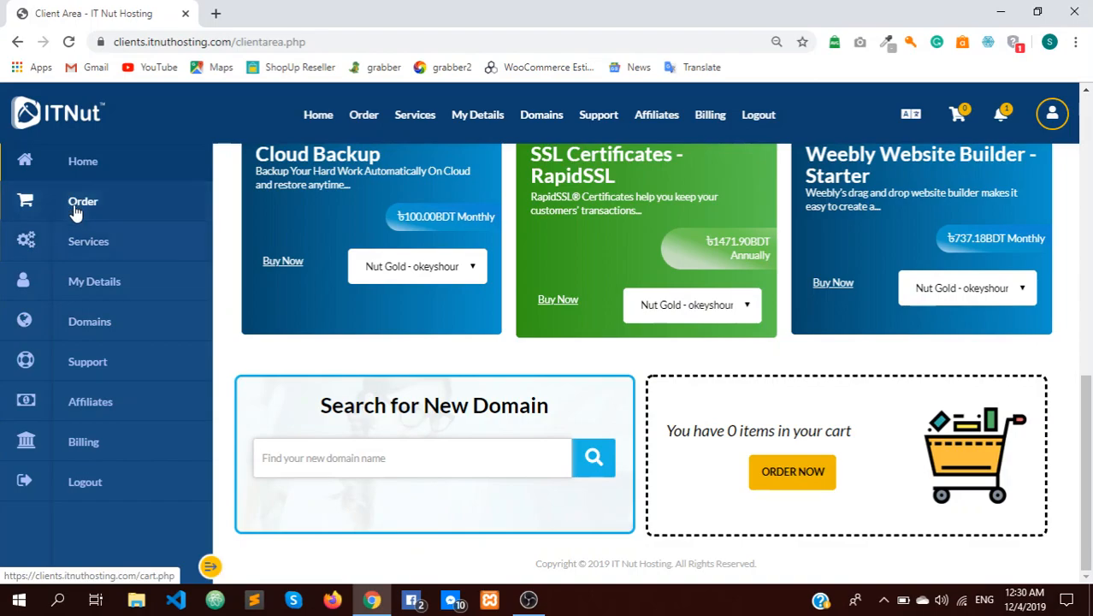
pyautogui.click(97, 250)
pyautogui.click(95, 280)
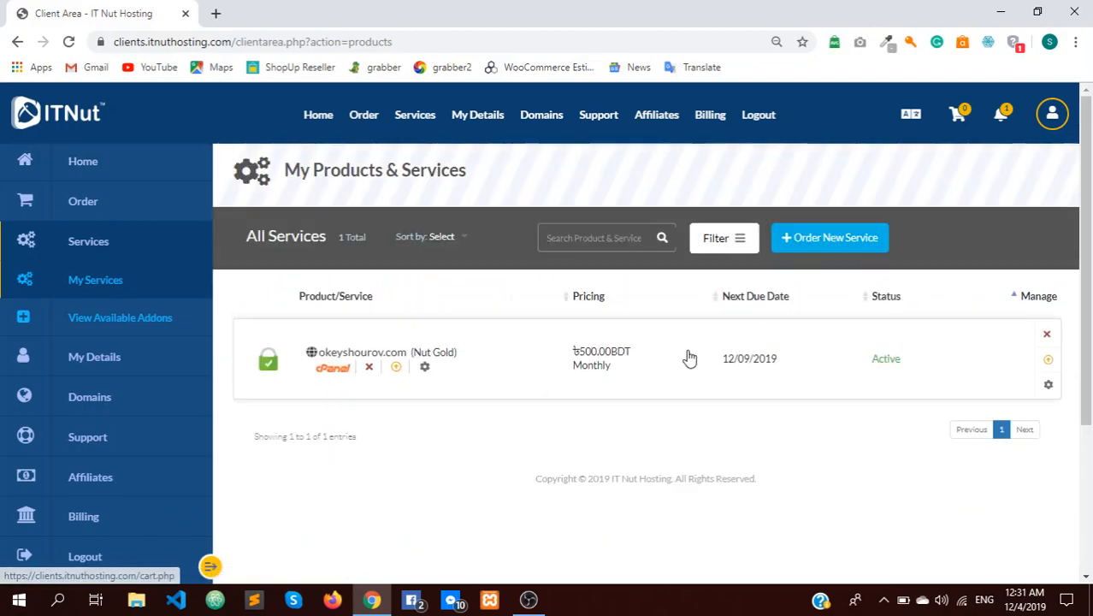
pyautogui.click(497, 367)
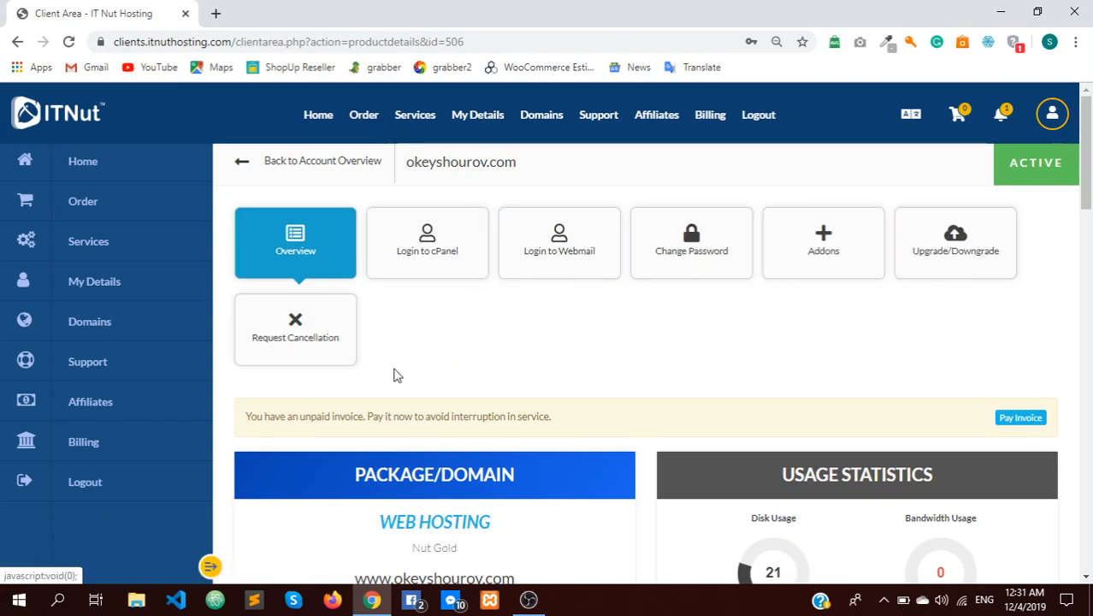
# - Launch cPanel for okeyshourov.com in a new tab, then return to the Client Area tab
pyautogui.scroll(-3, 396, 372)
pyautogui.scroll(3, 396, 372)
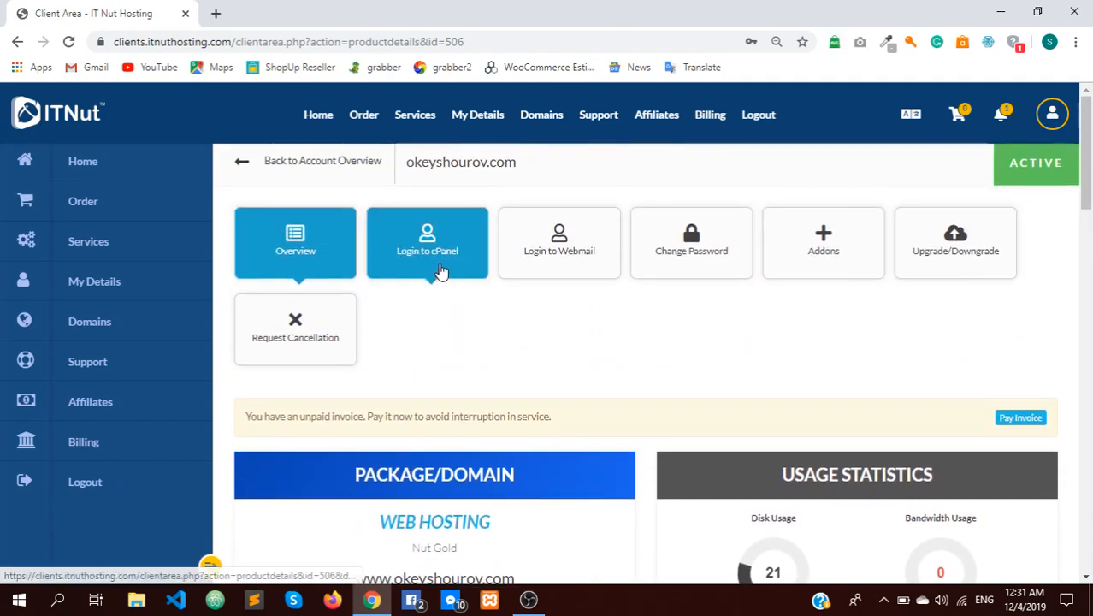
pyautogui.click(417, 266)
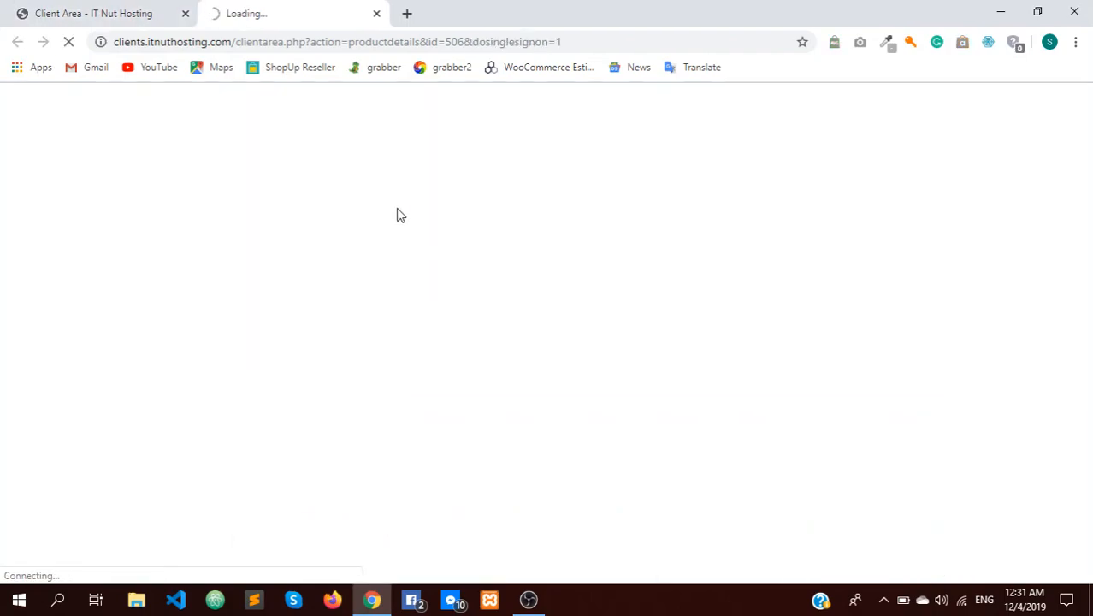
pyautogui.click(73, 11)
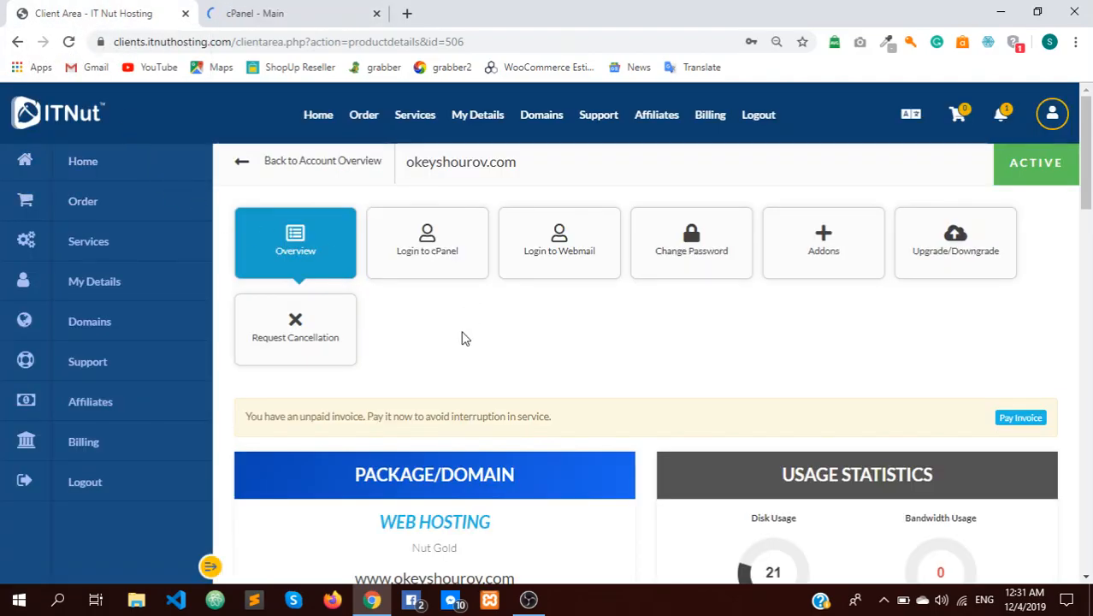
# - In the 'cPanel - Main' tab, launch the WordPress installer under Softaculous Apps Installer
pyautogui.click(274, 15)
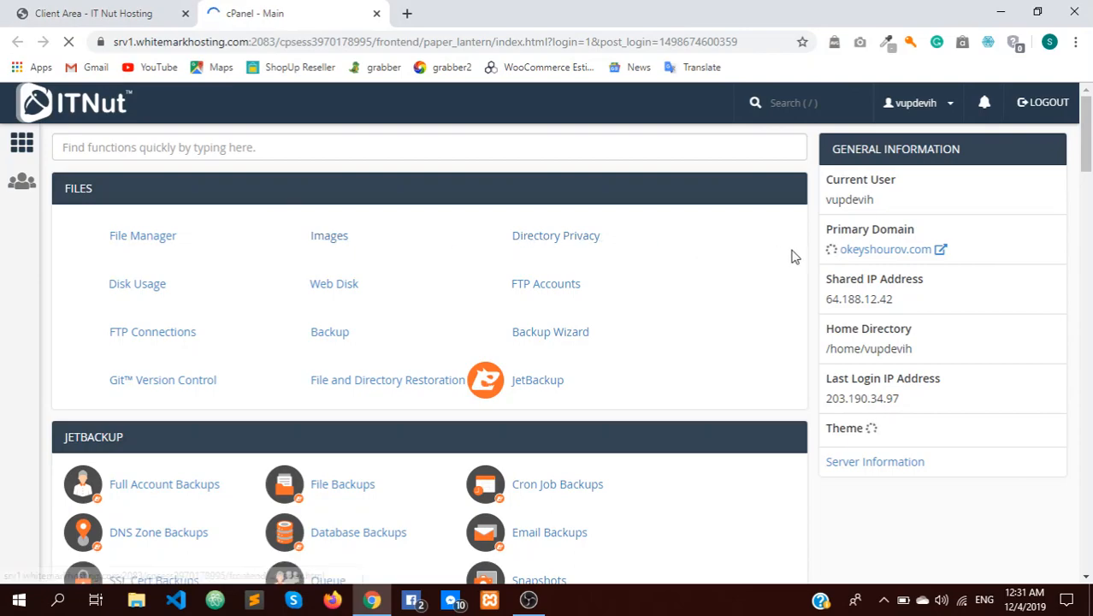
pyautogui.scroll(-5, 699, 251)
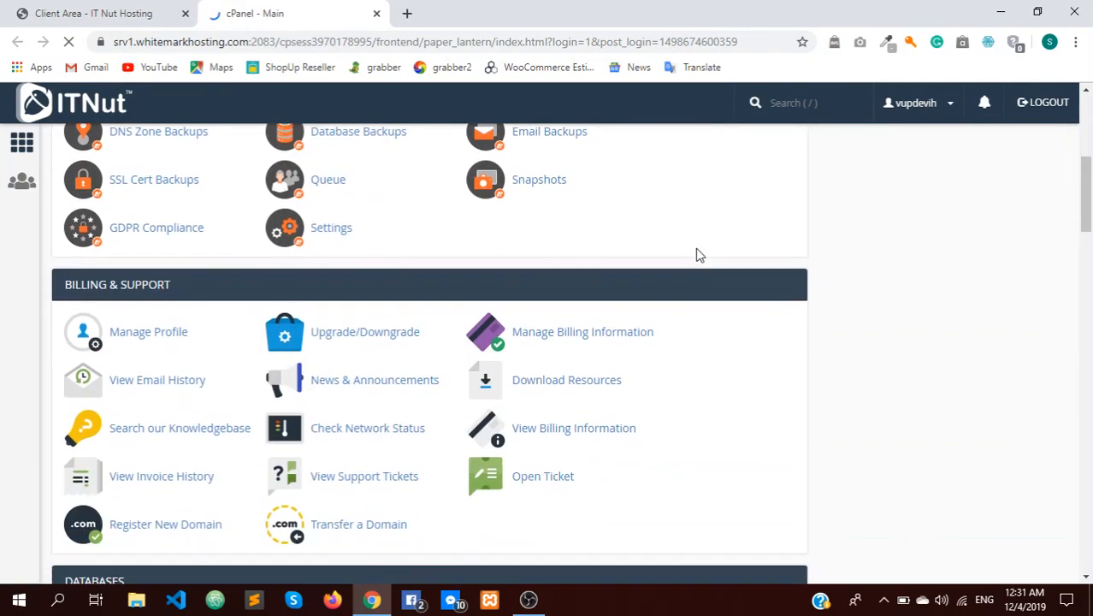
pyautogui.scroll(-5, 341, 447)
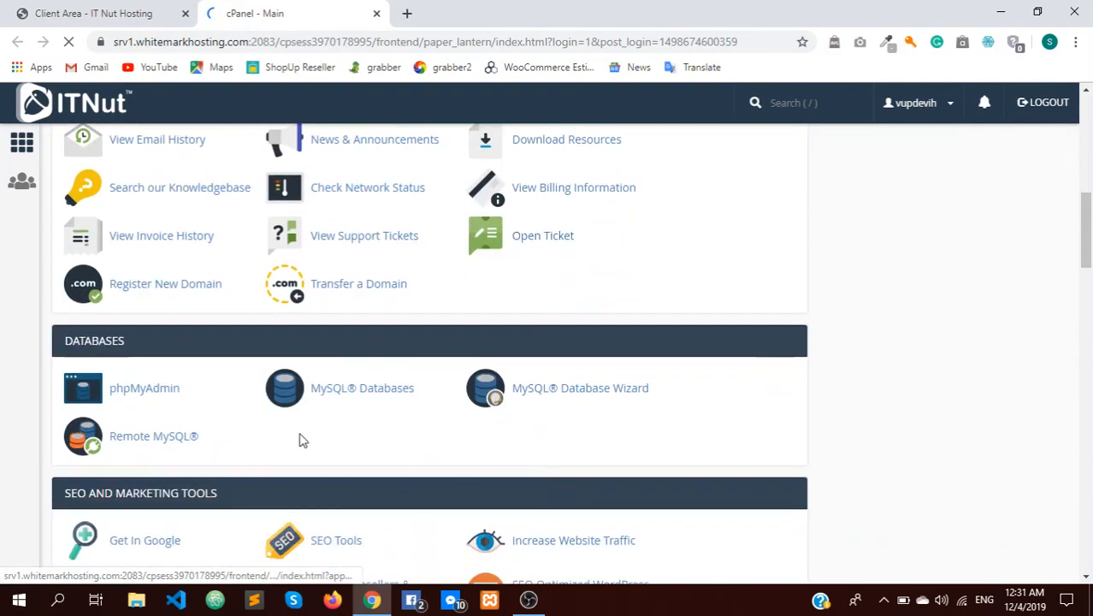
pyautogui.scroll(-2, 146, 407)
pyautogui.scroll(12, 146, 407)
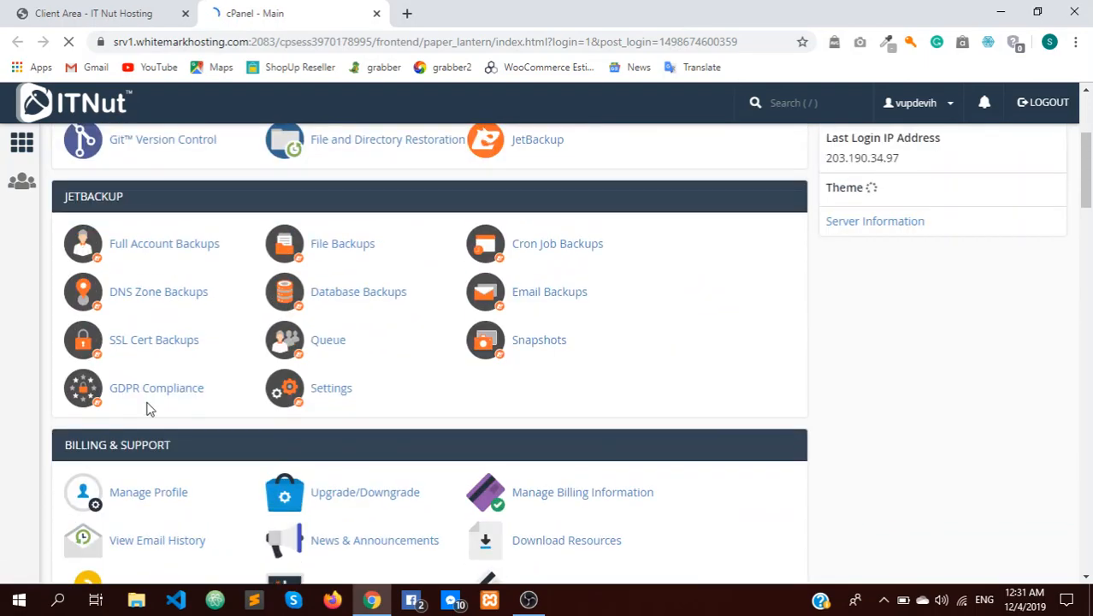
pyautogui.scroll(-12, 146, 408)
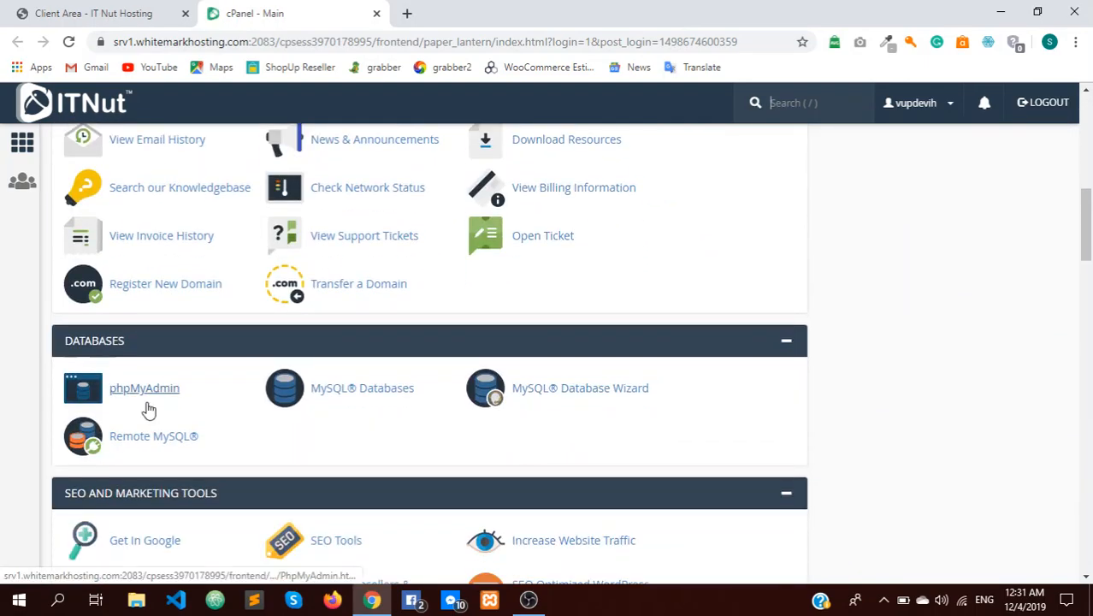
pyautogui.scroll(-10, 235, 389)
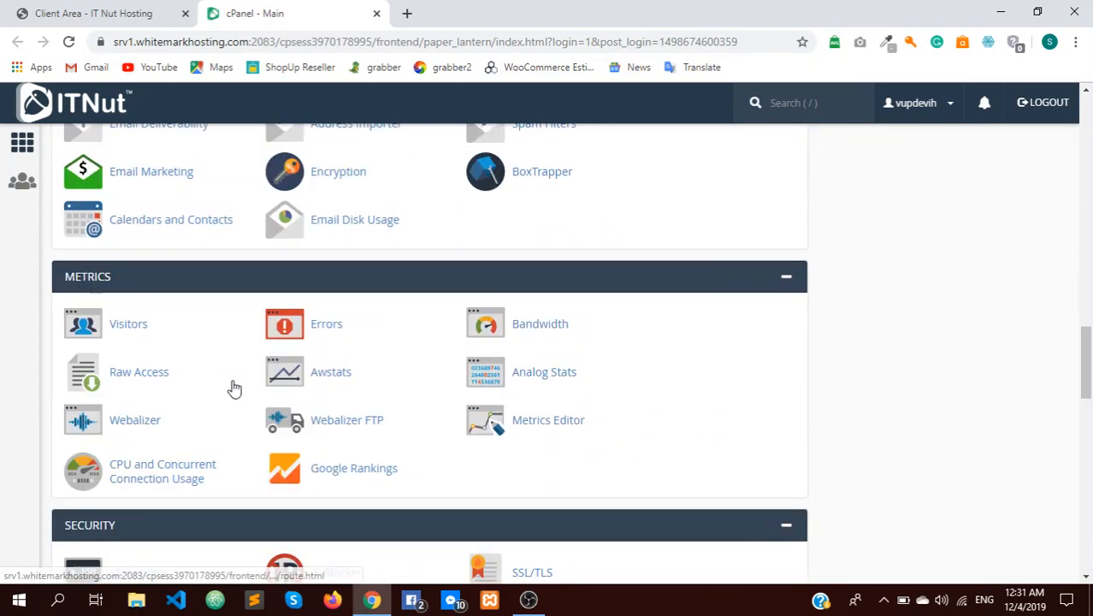
pyautogui.scroll(-12, 234, 389)
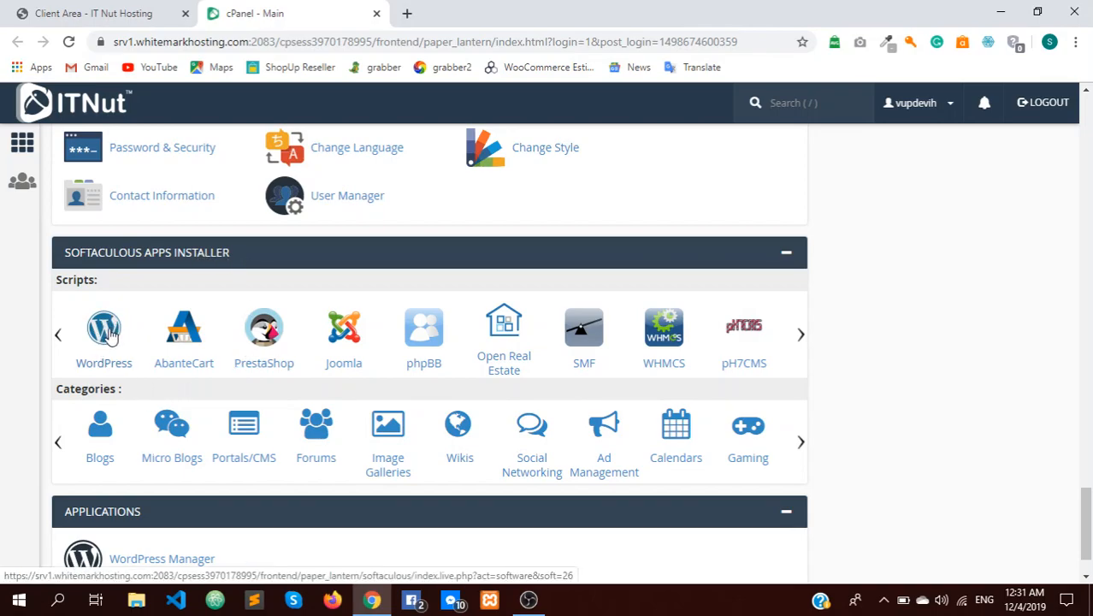
pyautogui.click(100, 336)
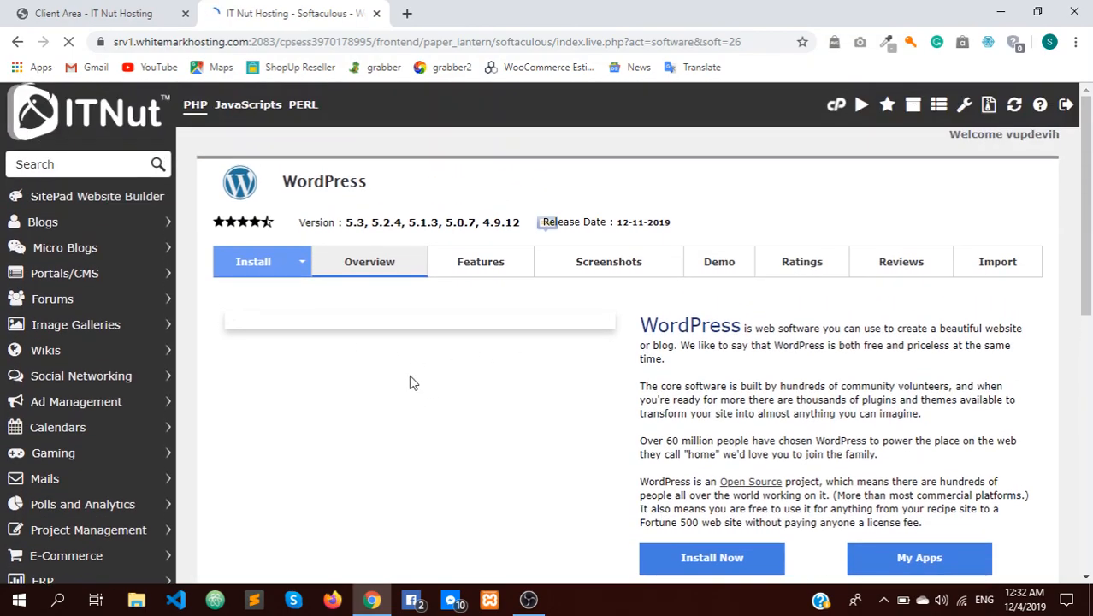
# - Remove the WordPress 5.3 install on okeyshourov.com with 'Remove Completely' and confirm both prompts
pyautogui.scroll(-4, 472, 390)
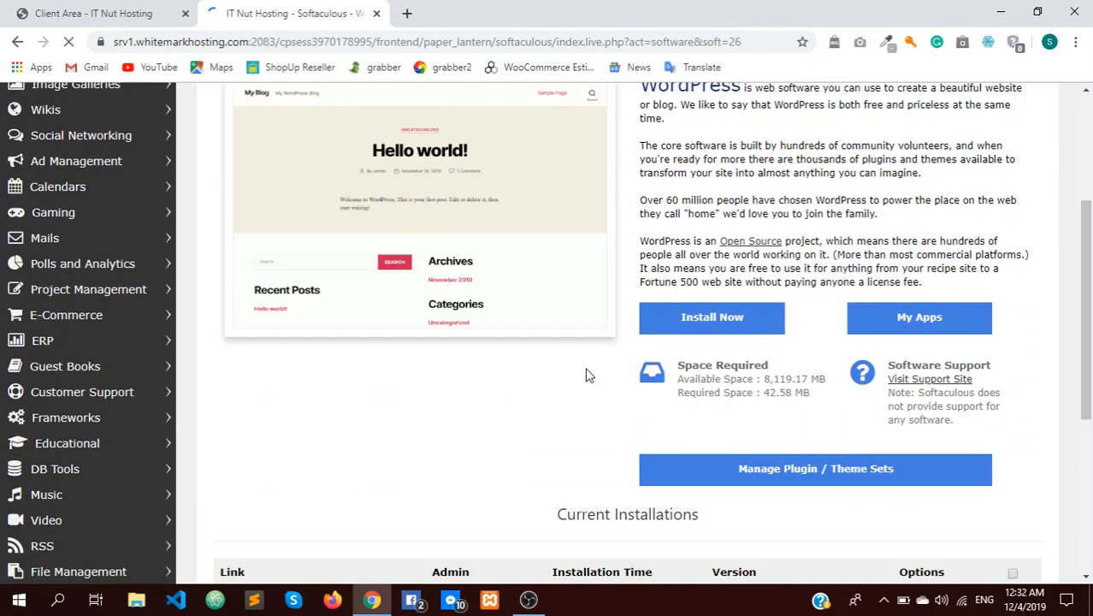
pyautogui.scroll(-5, 585, 369)
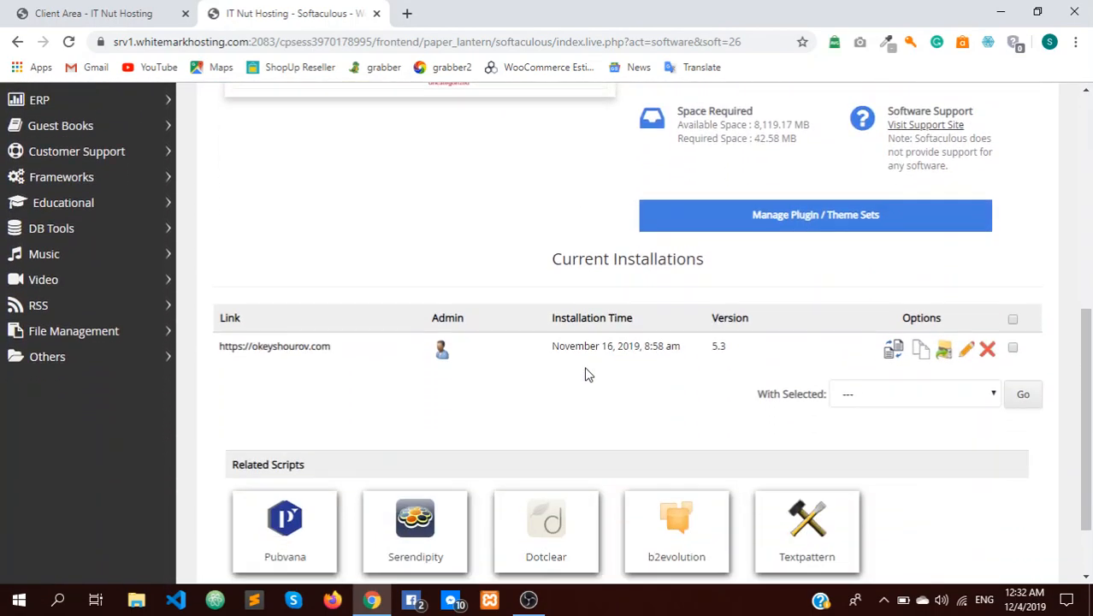
pyautogui.click(1012, 349)
pyautogui.click(922, 394)
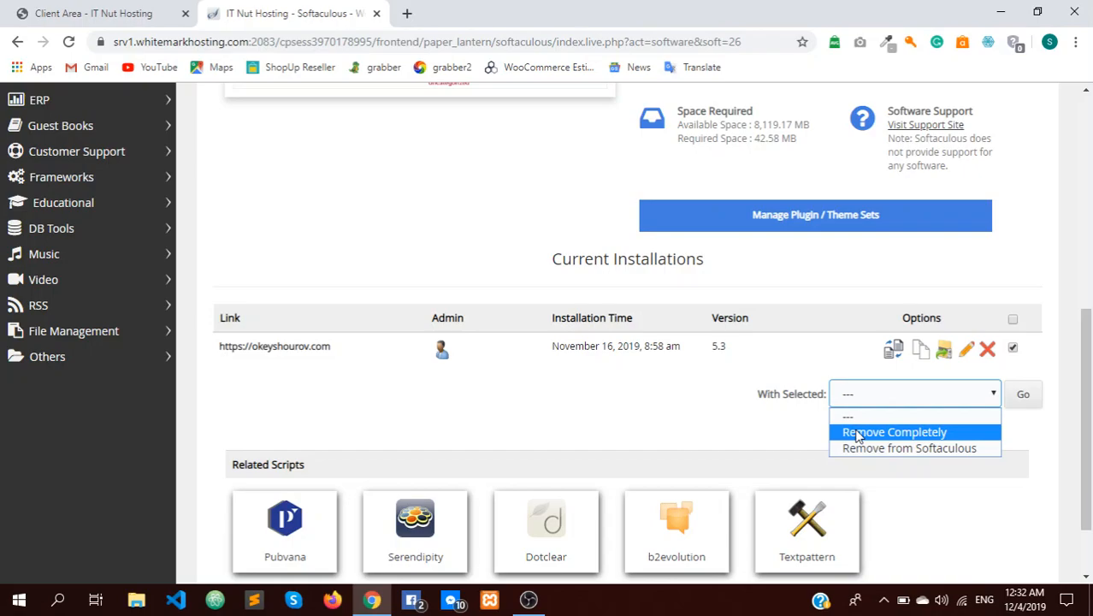
pyautogui.click(774, 427)
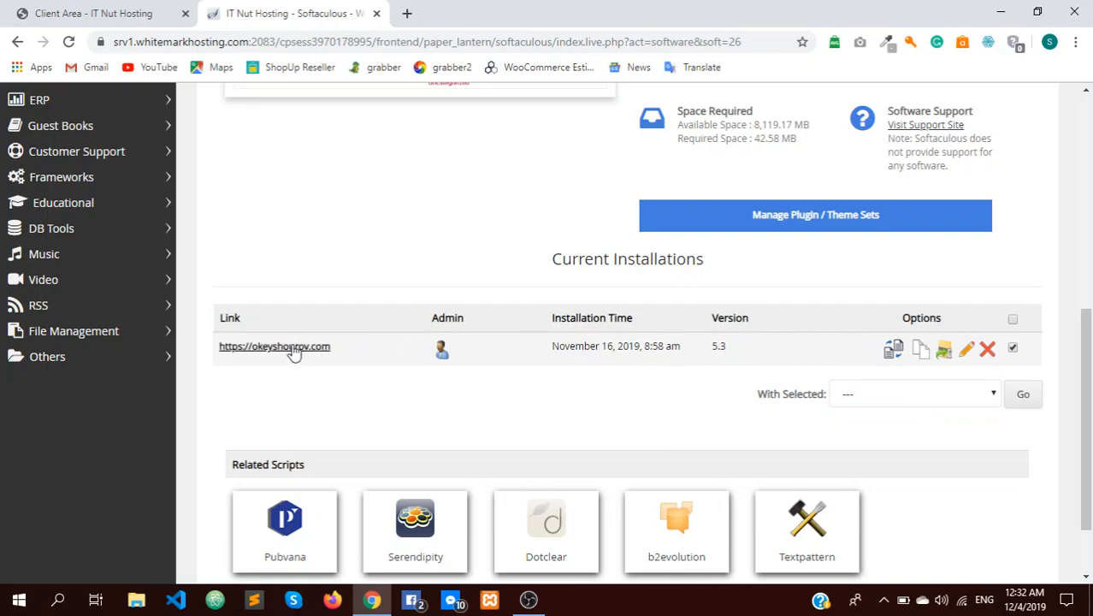
pyautogui.click(956, 392)
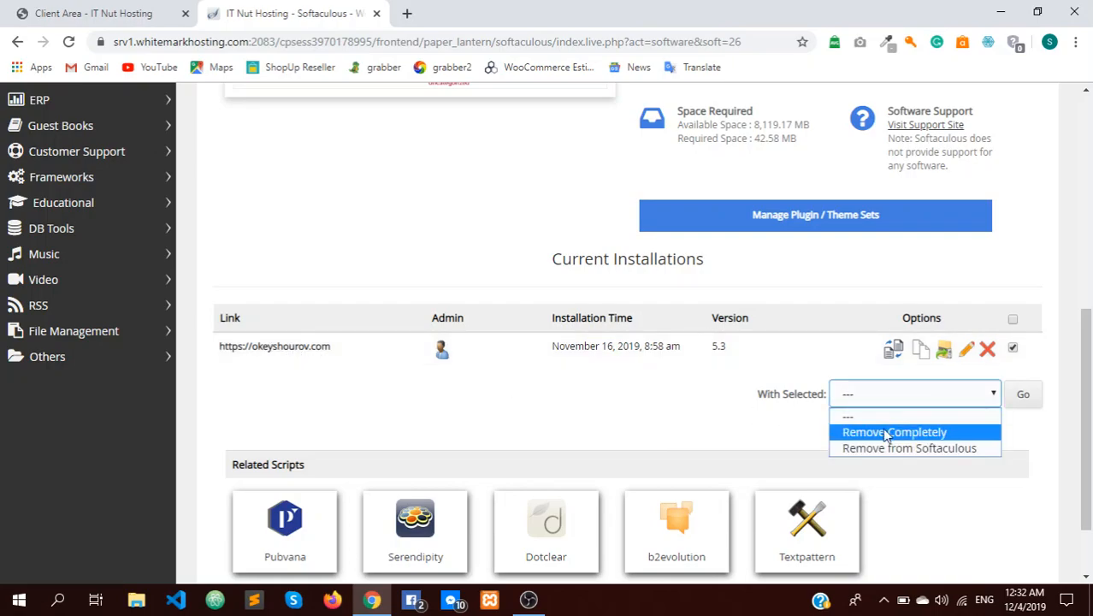
pyautogui.click(890, 433)
pyautogui.click(1023, 394)
pyautogui.click(621, 164)
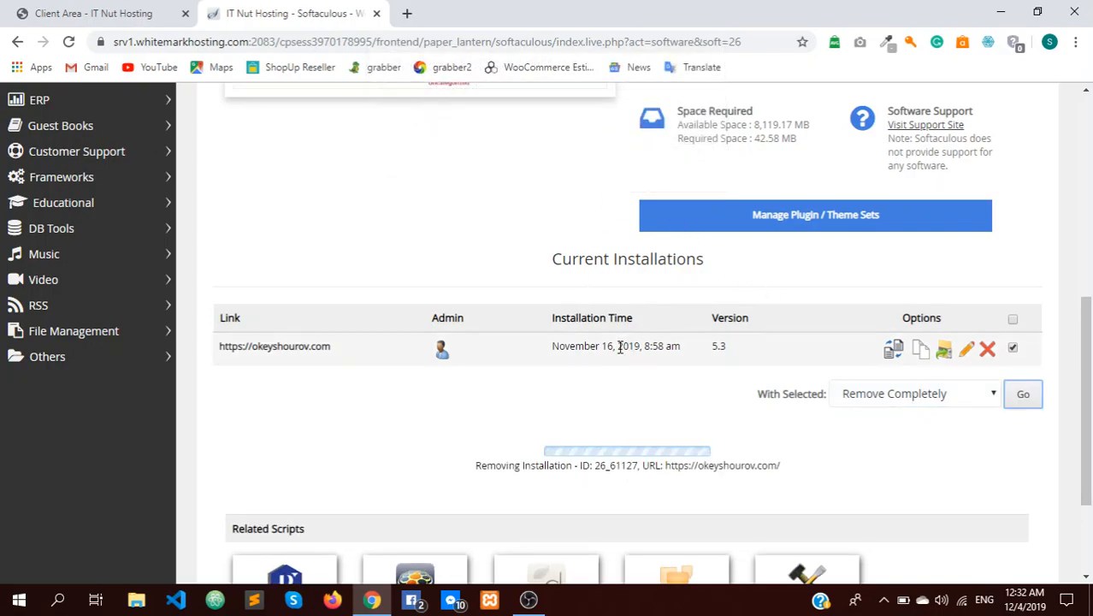
pyautogui.click(702, 152)
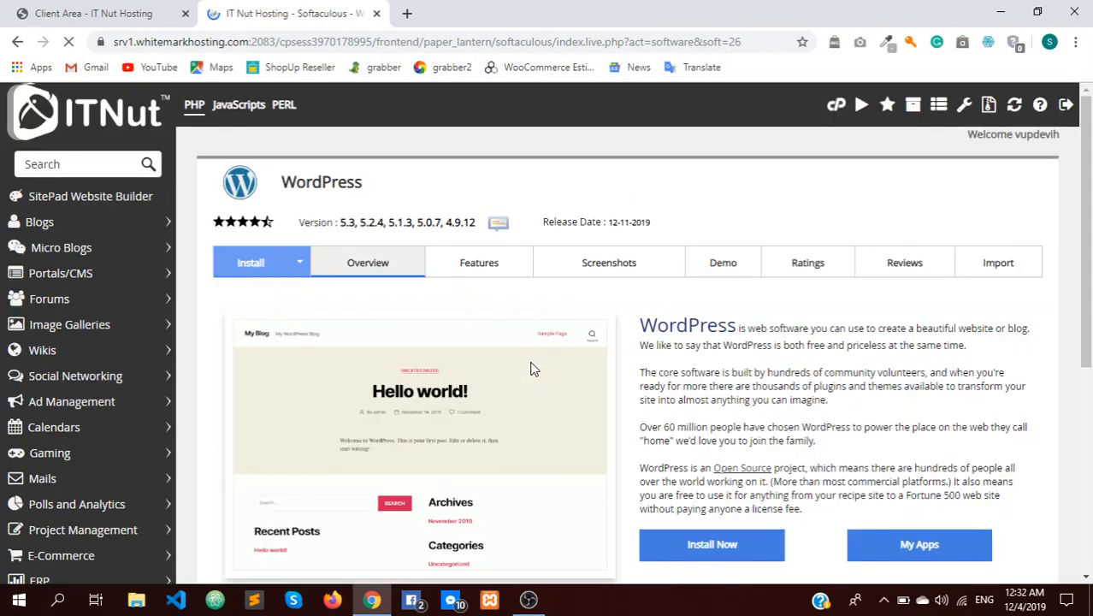
pyautogui.scroll(2, 698, 398)
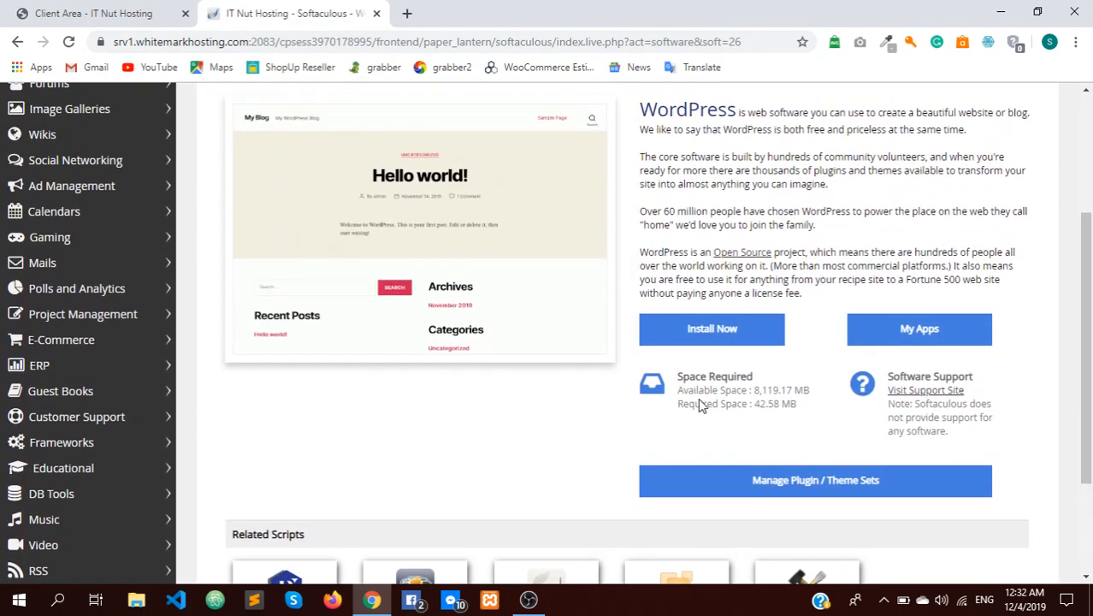
pyautogui.scroll(1, 703, 391)
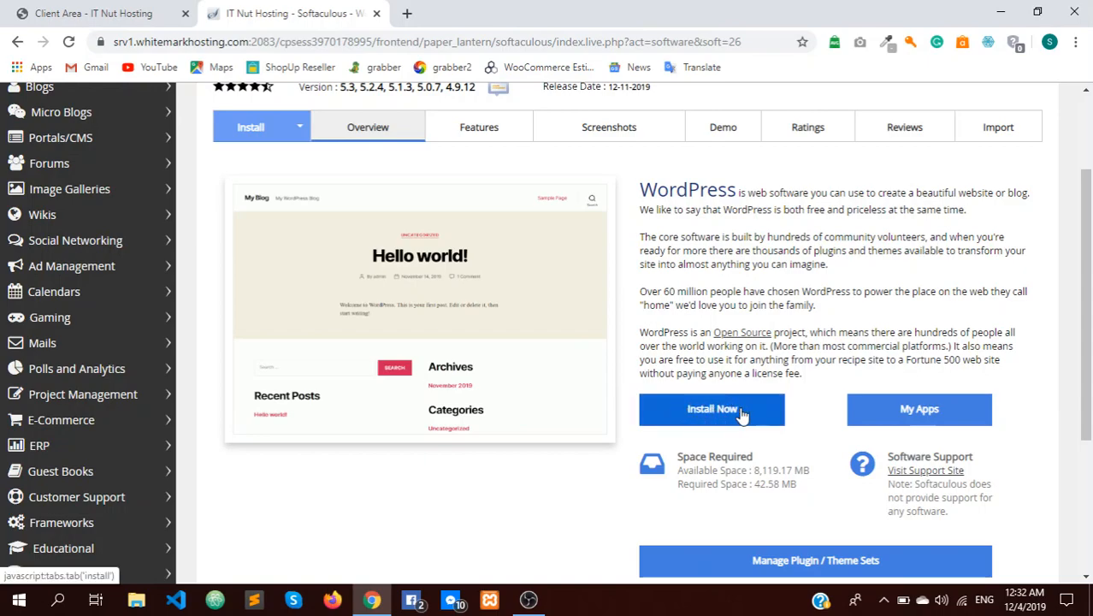
pyautogui.scroll(-1, 759, 428)
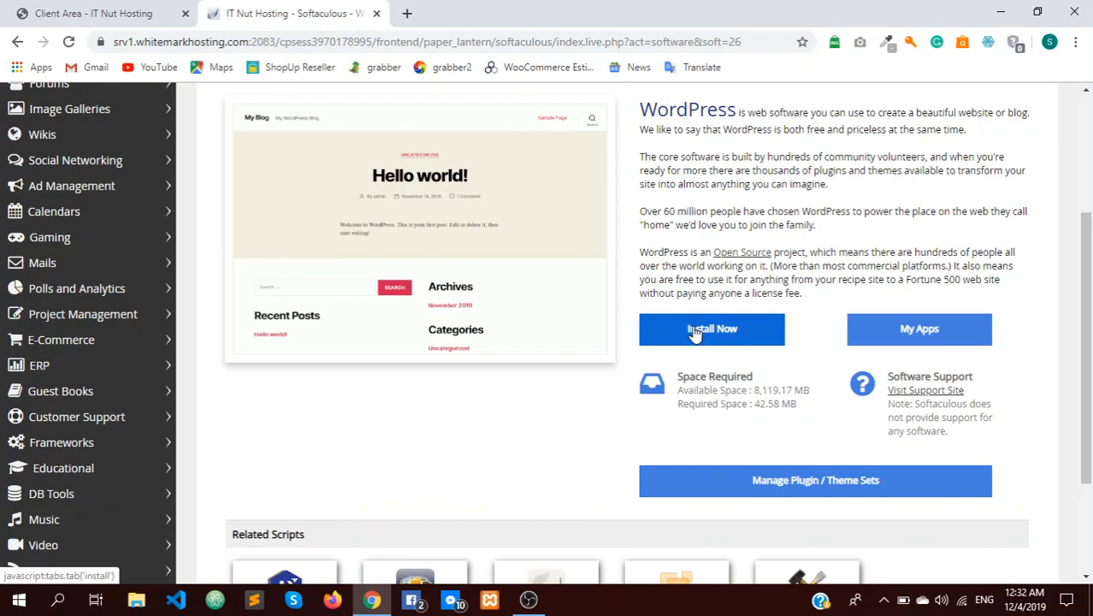
pyautogui.click(712, 330)
pyautogui.scroll(3, 397, 346)
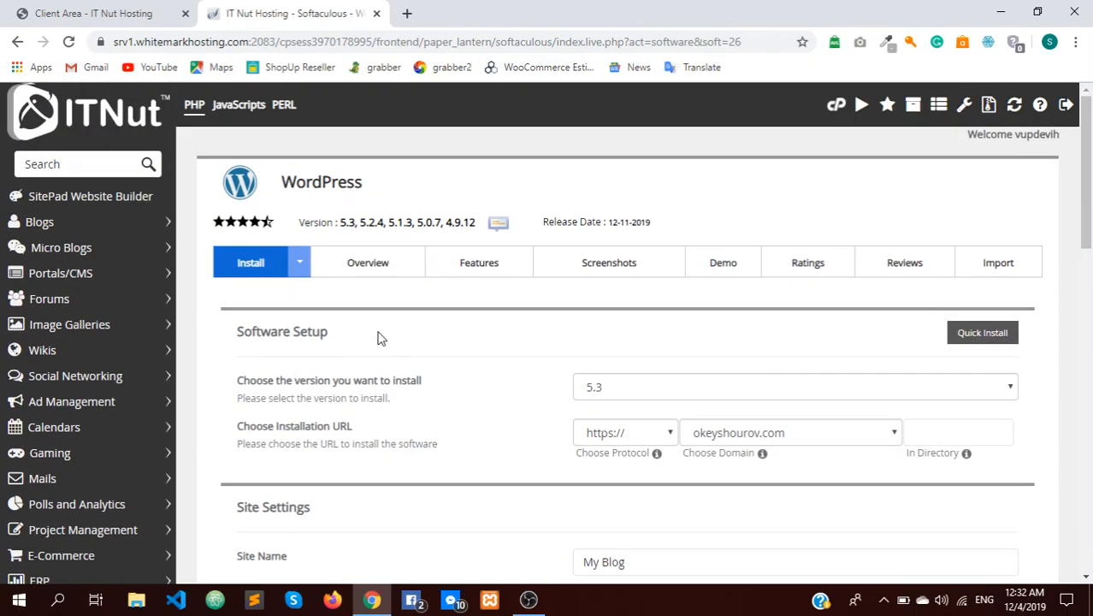
pyautogui.scroll(-1, 378, 335)
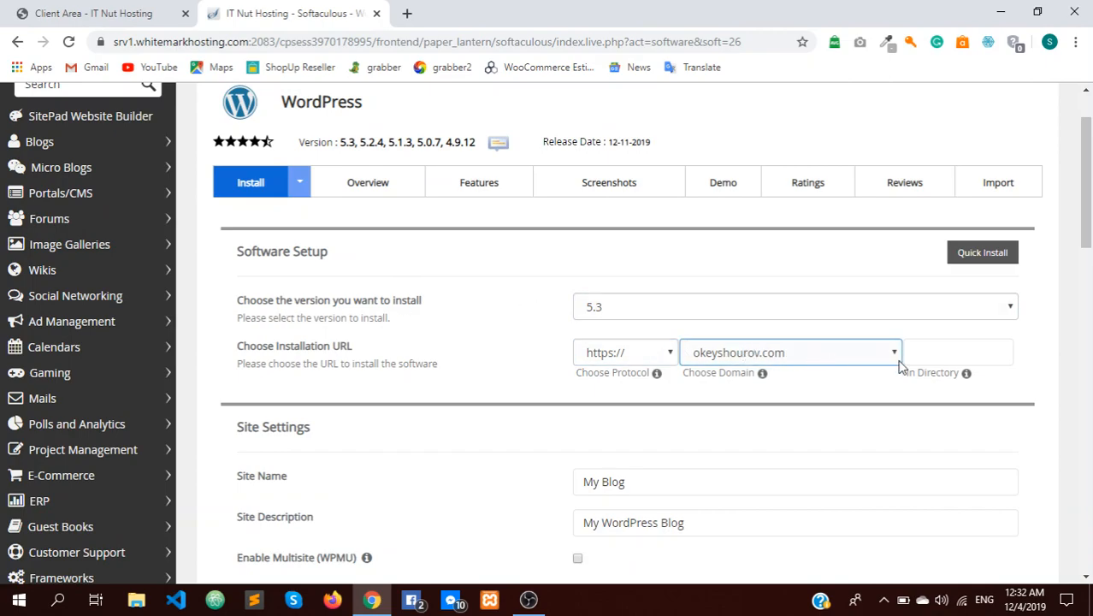
pyautogui.click(615, 307)
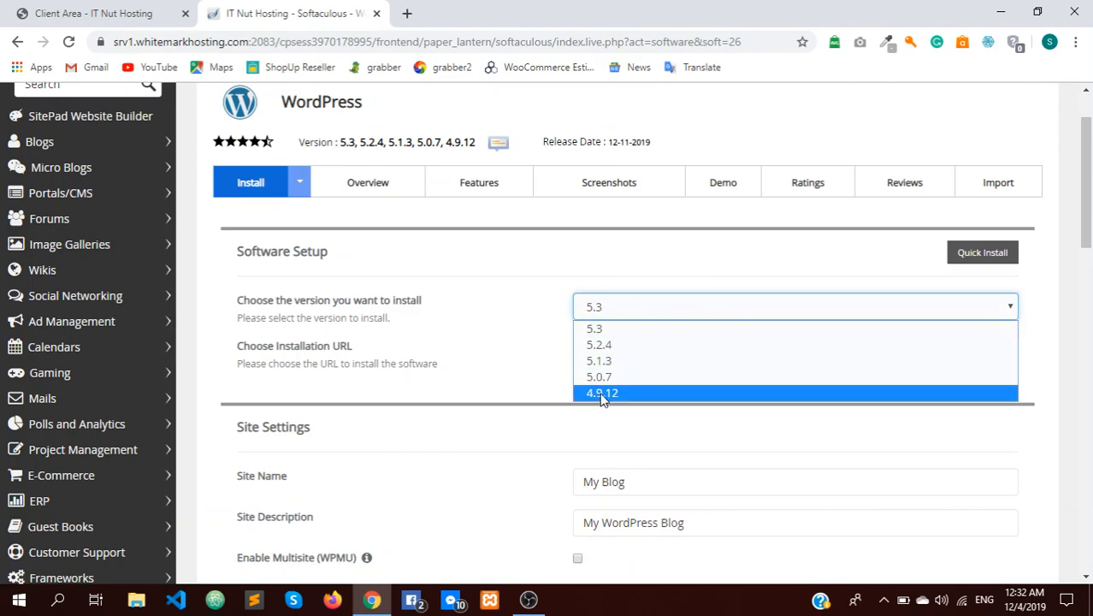
pyautogui.click(625, 330)
pyautogui.scroll(-1, 547, 354)
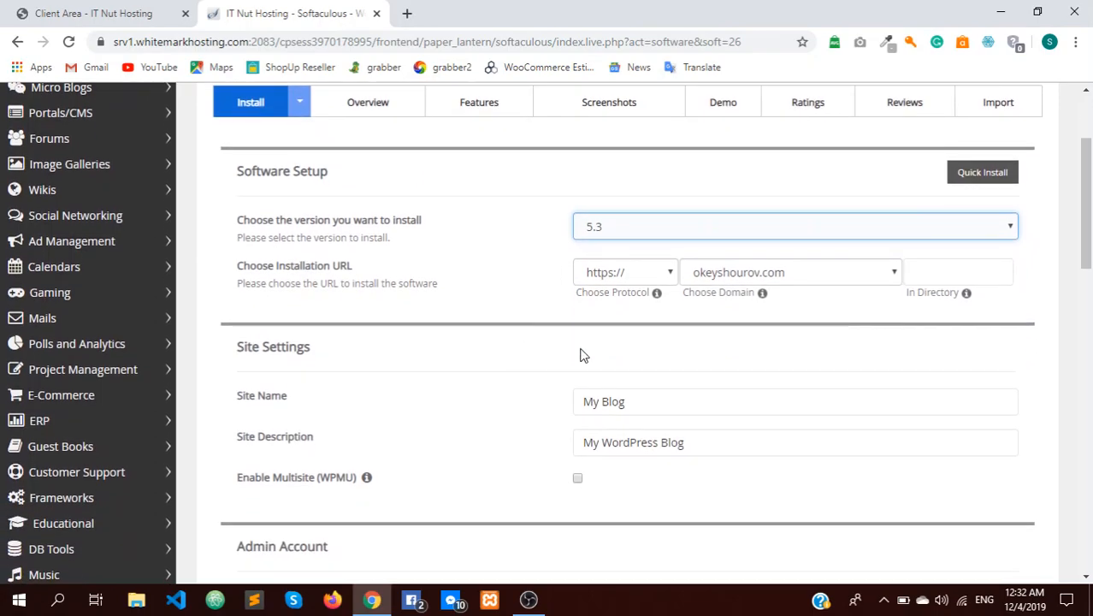
pyautogui.click(660, 275)
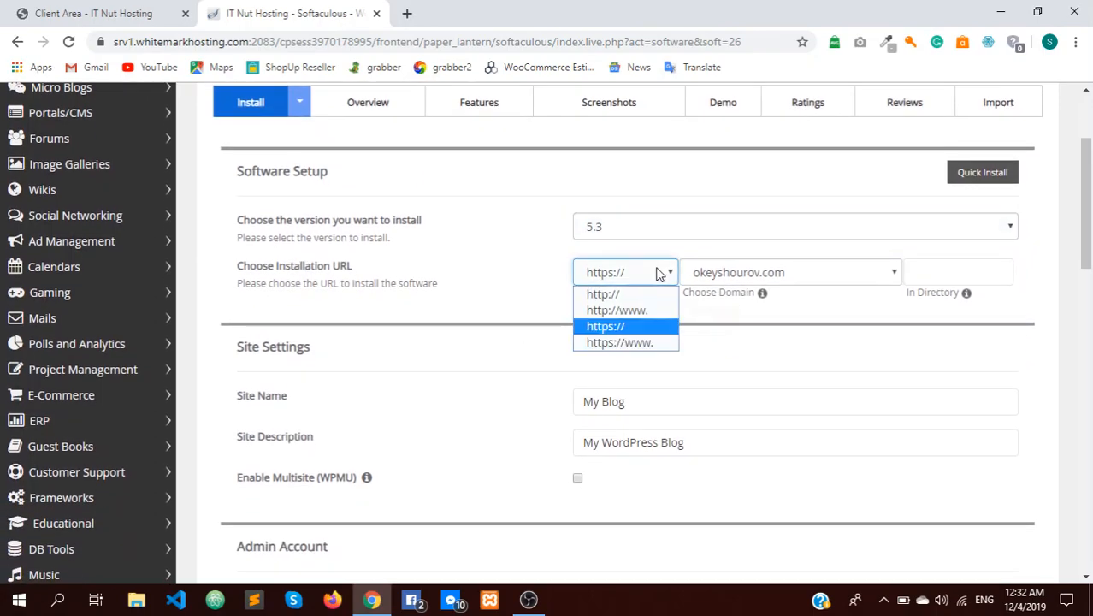
pyautogui.click(617, 331)
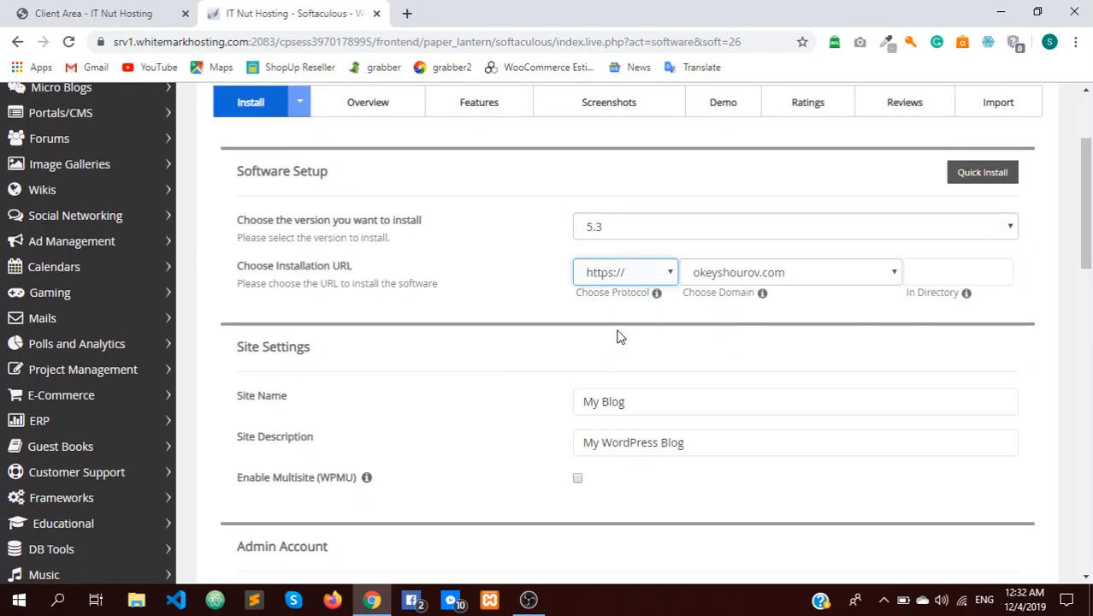
pyautogui.click(867, 279)
pyautogui.click(866, 277)
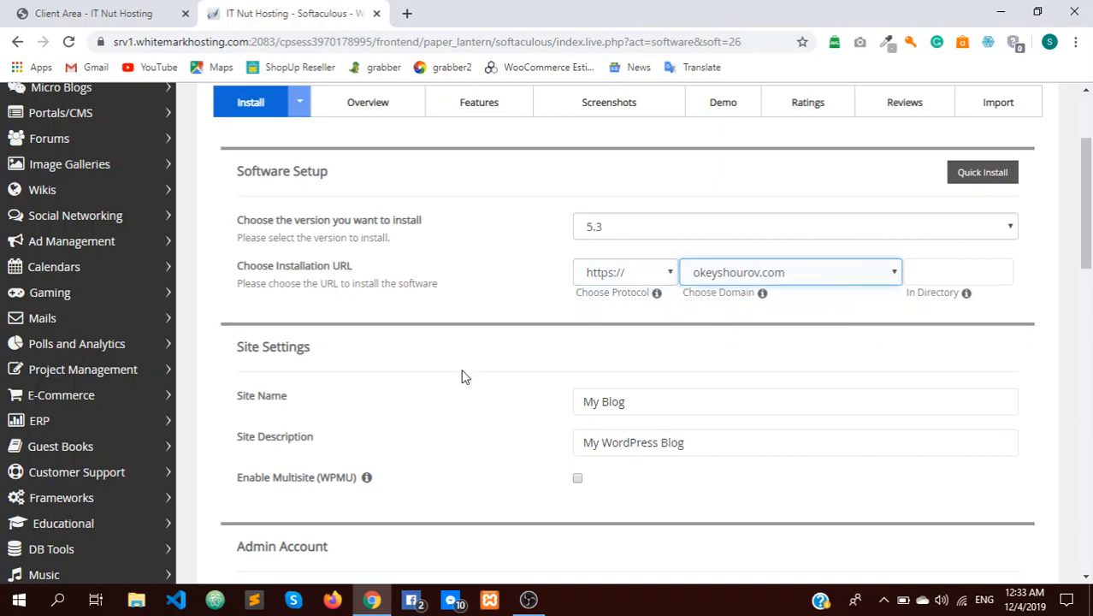
pyautogui.scroll(-1, 461, 377)
pyautogui.moveTo(663, 325); pyautogui.dragTo(561, 335)
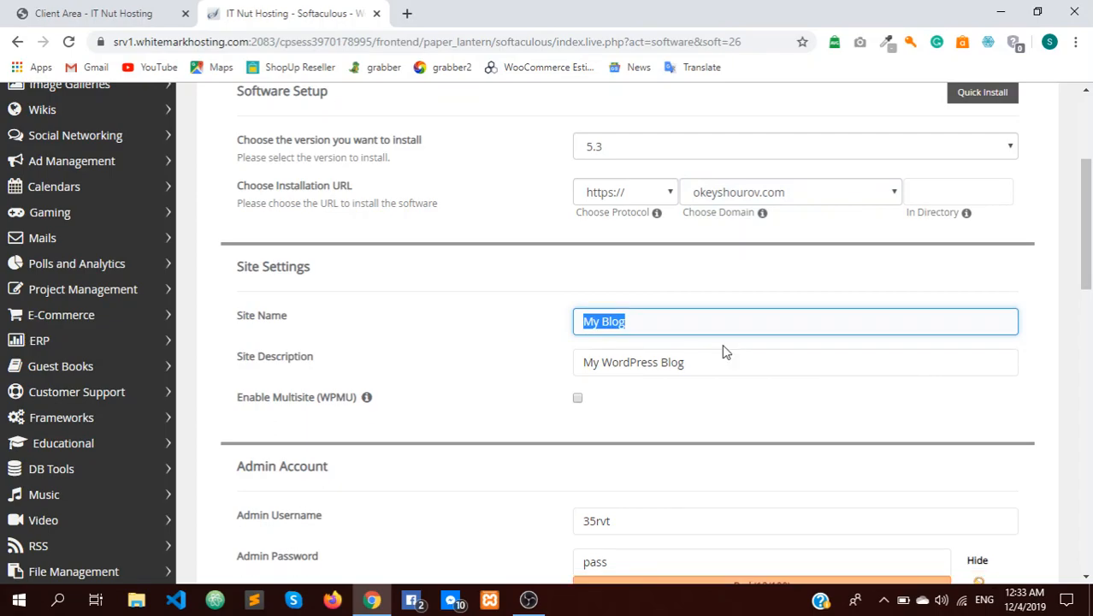
# - Enter site name 'Quantum Forte' and description 'Learn Web Development and Cyber Security'
pyautogui.write('Quantum Forte')
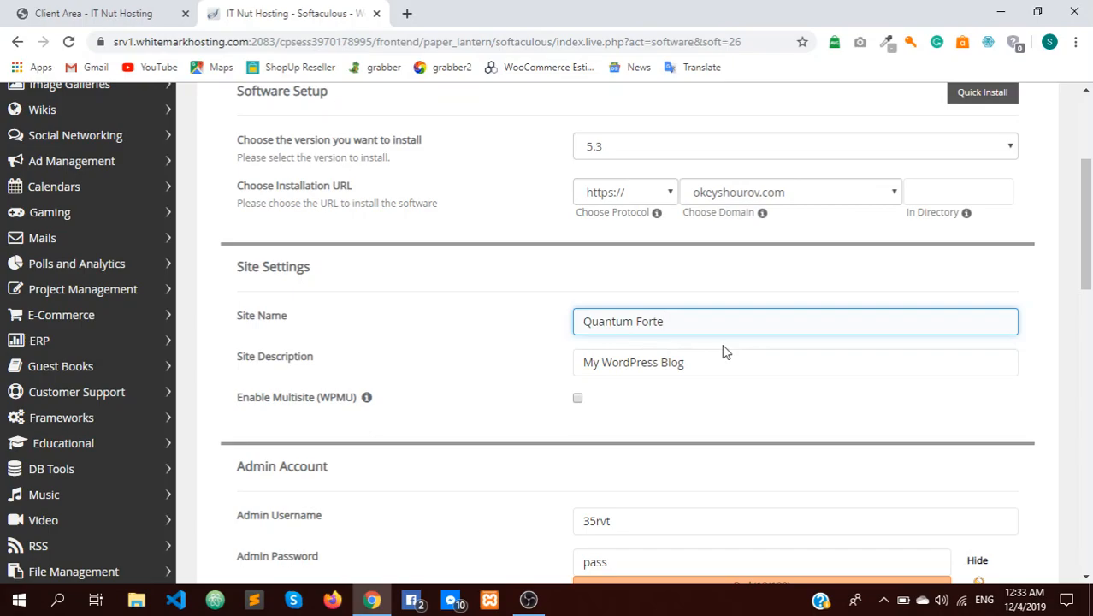
pyautogui.moveTo(723, 357); pyautogui.dragTo(576, 382)
pyautogui.write('Learn web')
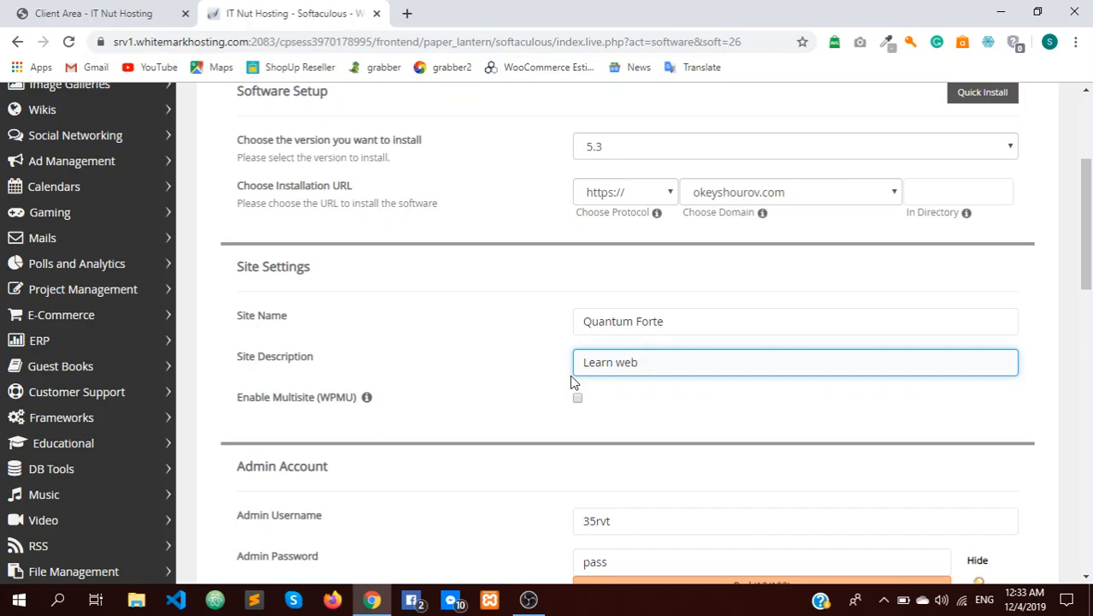
pyautogui.write('developemnt an')
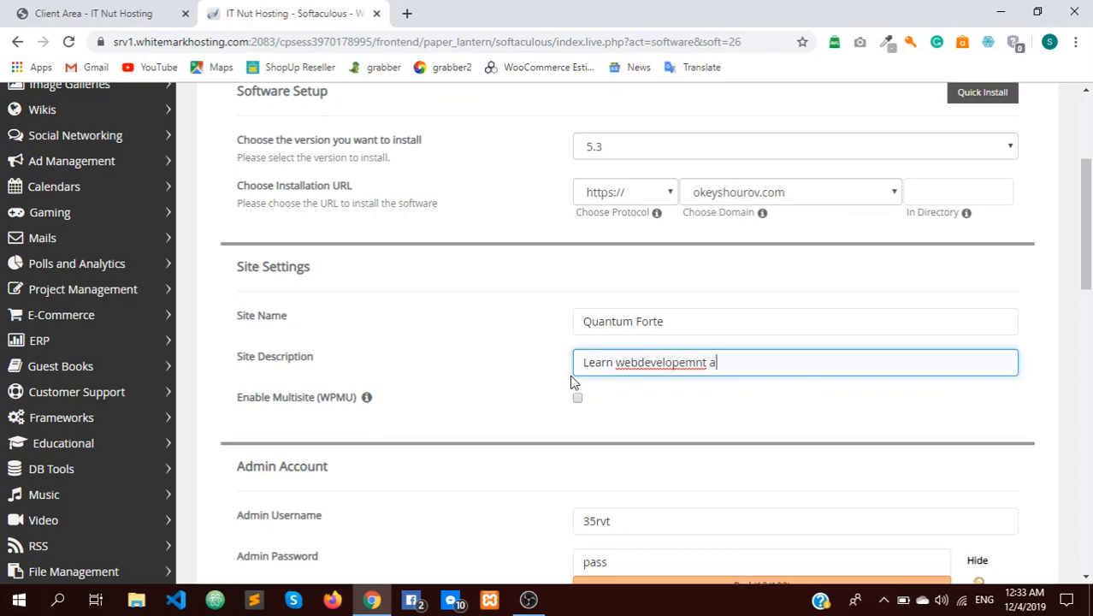
pyautogui.press('BackSpace')
pyautogui.press('BackSpace')
pyautogui.press('BackSpace')
pyautogui.press('BackSpace')
pyautogui.press('BackSpace')
pyautogui.press('BackSpace')
pyautogui.press('BackSpace')
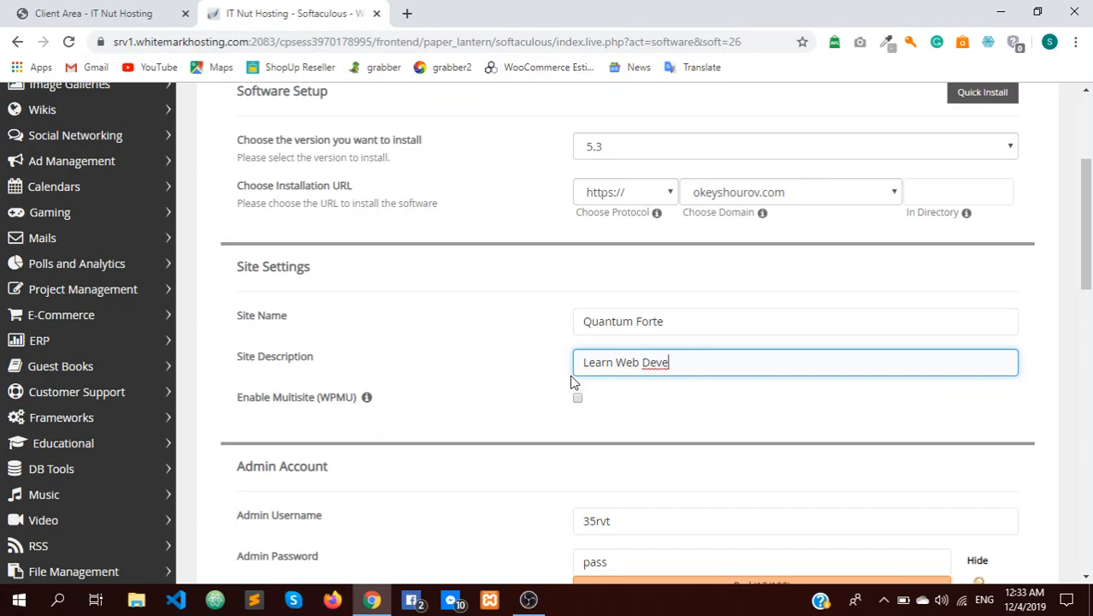
pyautogui.write('ment and Cyber Security')
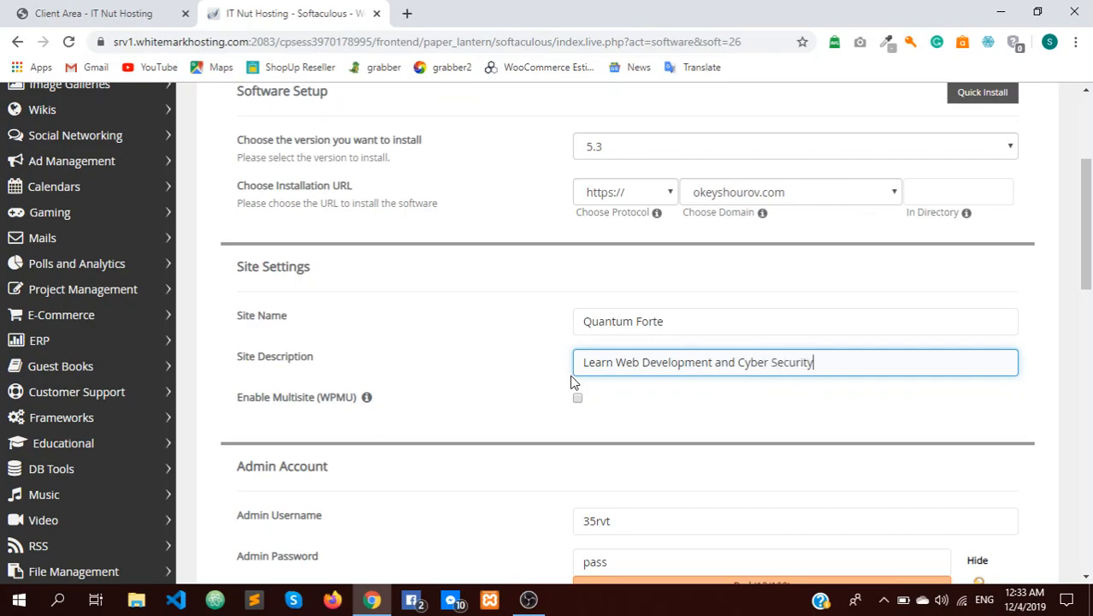
# - Replace the default admin username with a custom username
pyautogui.scroll(-2, 410, 462)
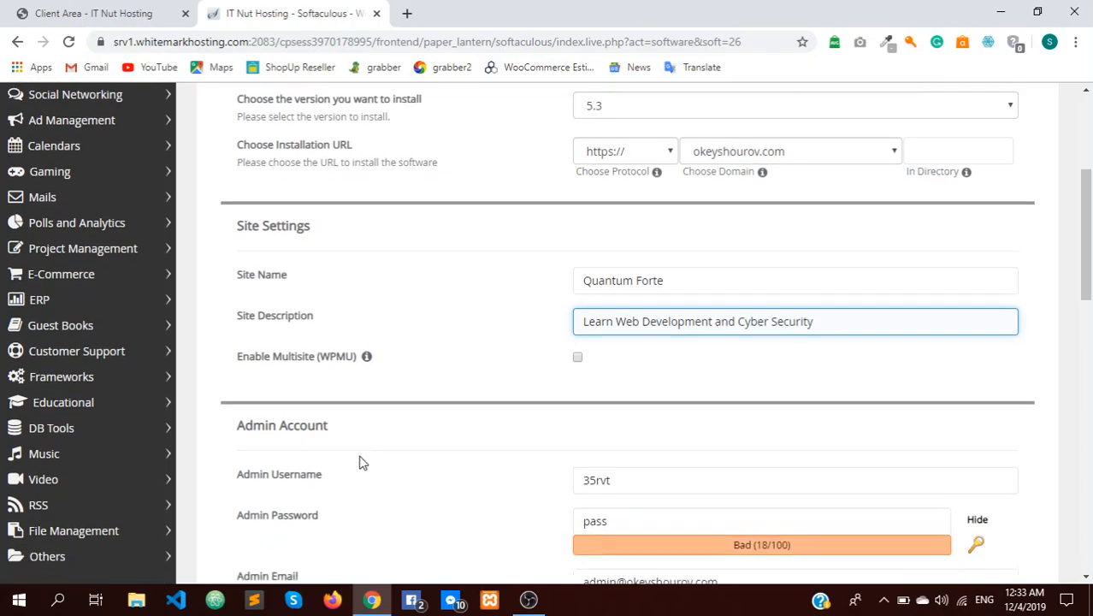
pyautogui.moveTo(366, 242)
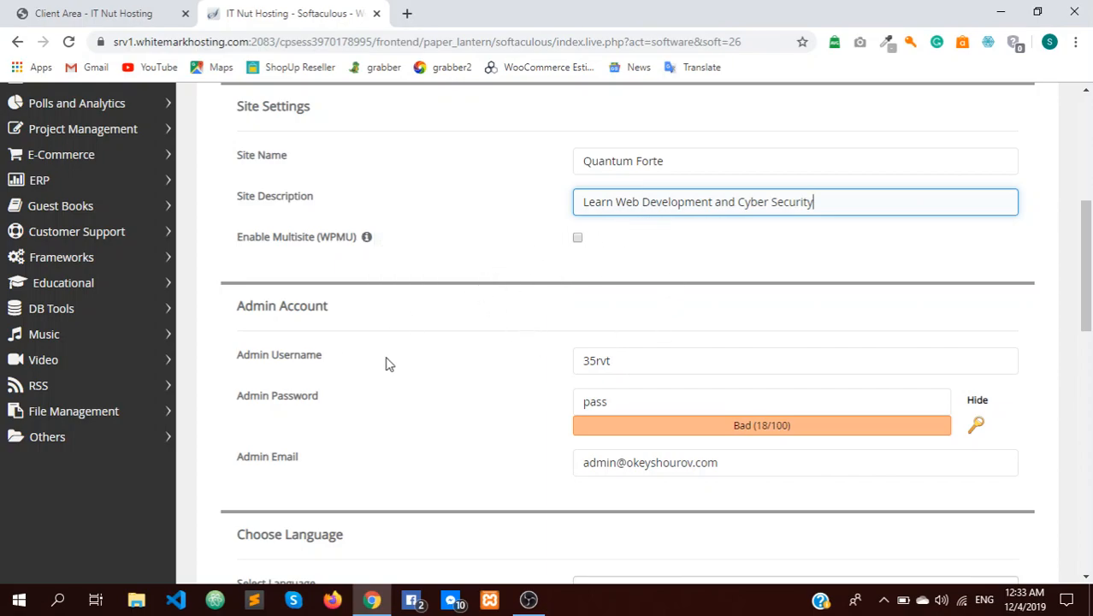
pyautogui.doubleClick(630, 359)
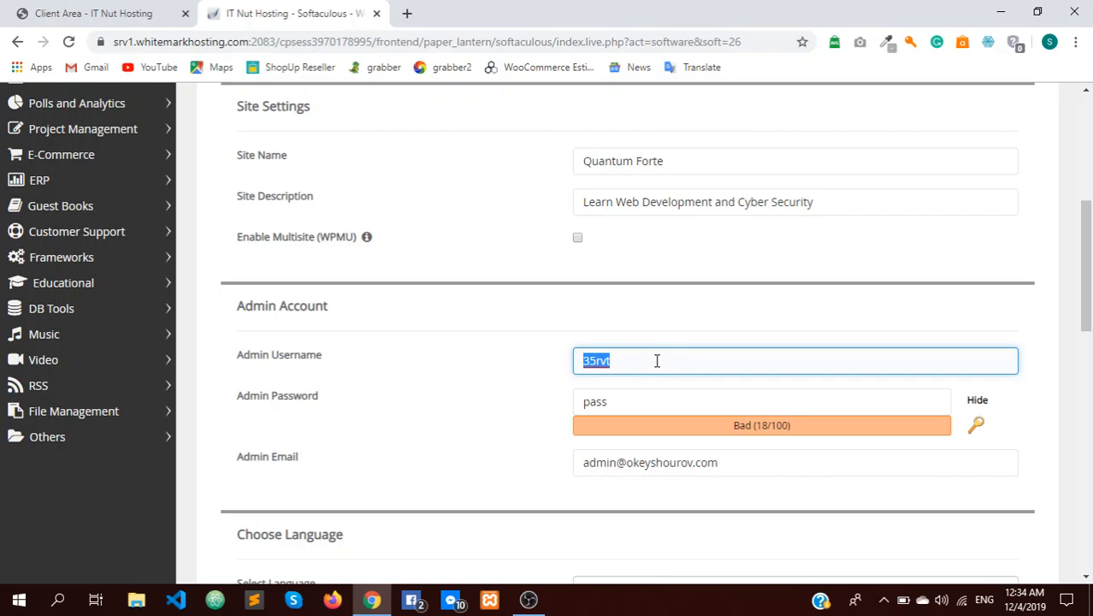
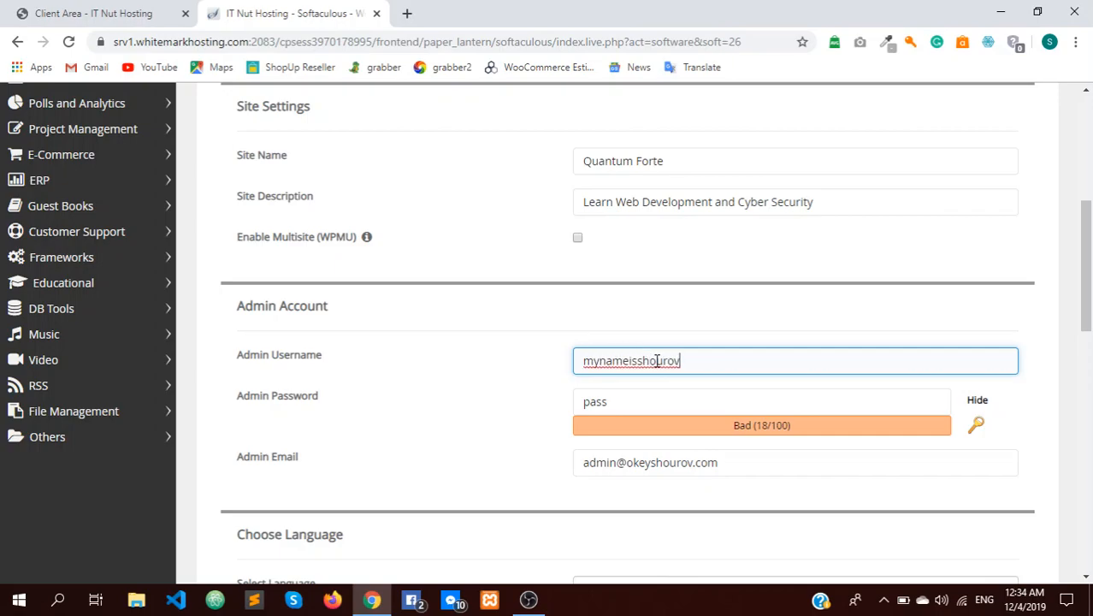
# - Reuse the new username as admin password (rated Strong, 70/100), leaving admin email unchanged
pyautogui.doubleClick(637, 361)
pyautogui.hotkey('ctrl', 'c')
pyautogui.moveTo(649, 408); pyautogui.dragTo(571, 407)
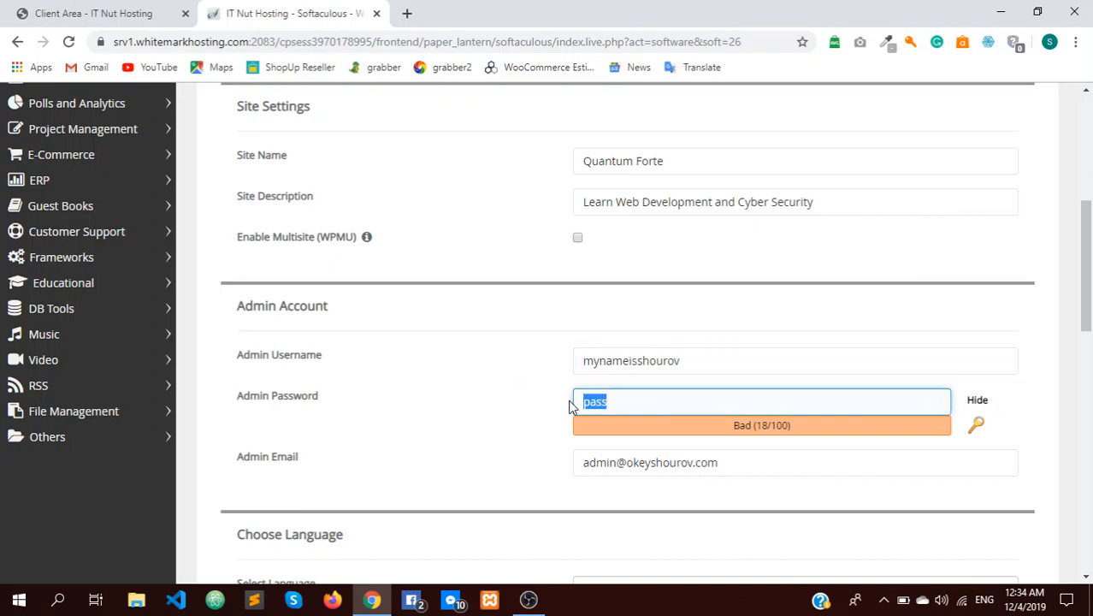
pyautogui.hotkey('ctrl', 'v')
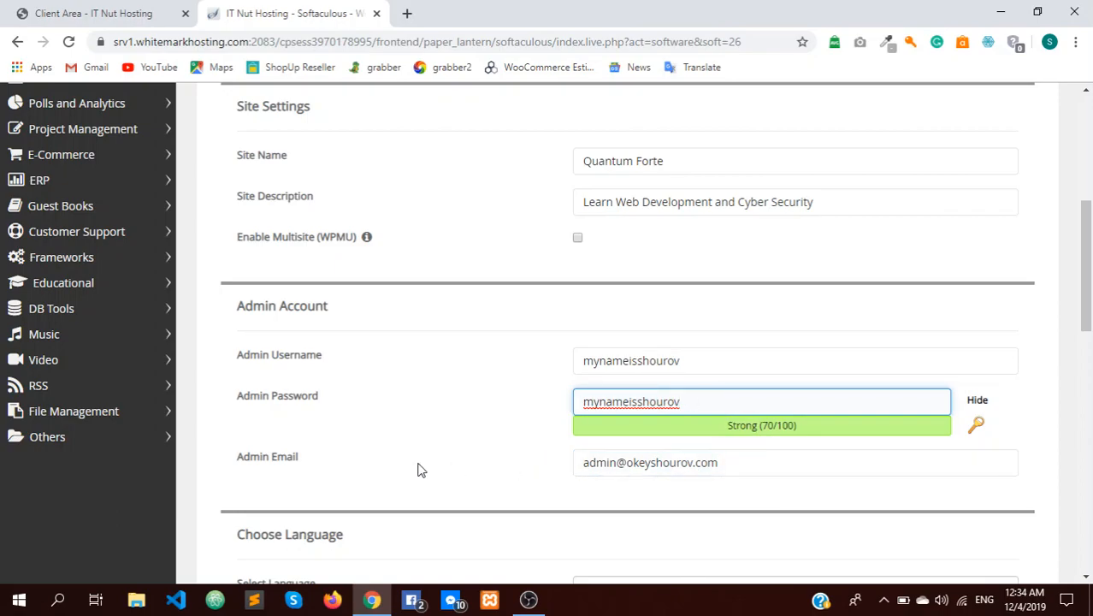
pyautogui.scroll(-1, 737, 451)
pyautogui.moveTo(723, 383); pyautogui.dragTo(573, 382)
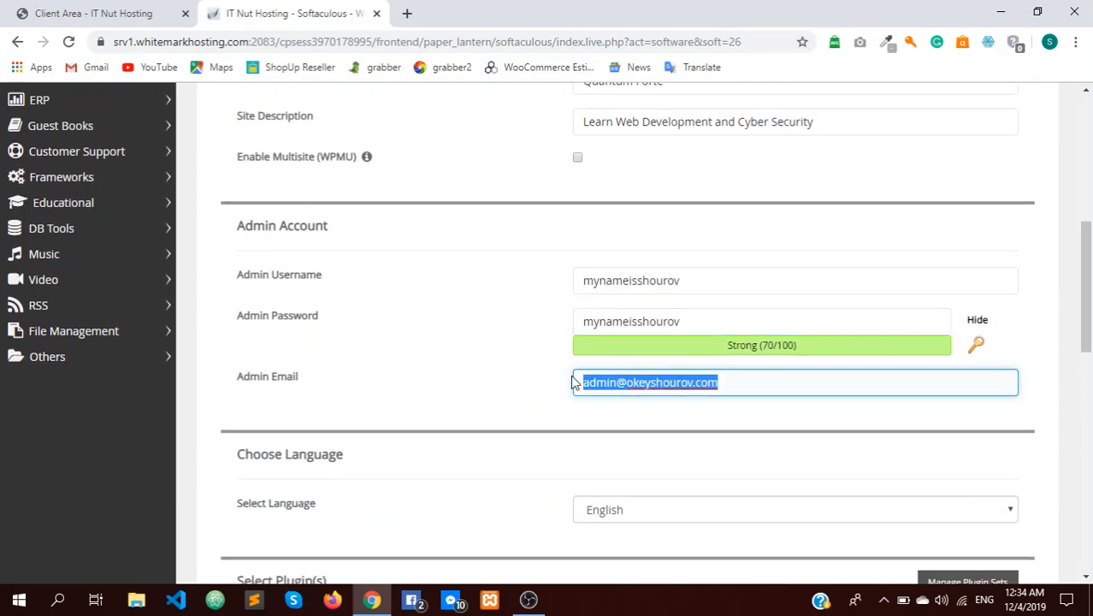
pyautogui.click(516, 410)
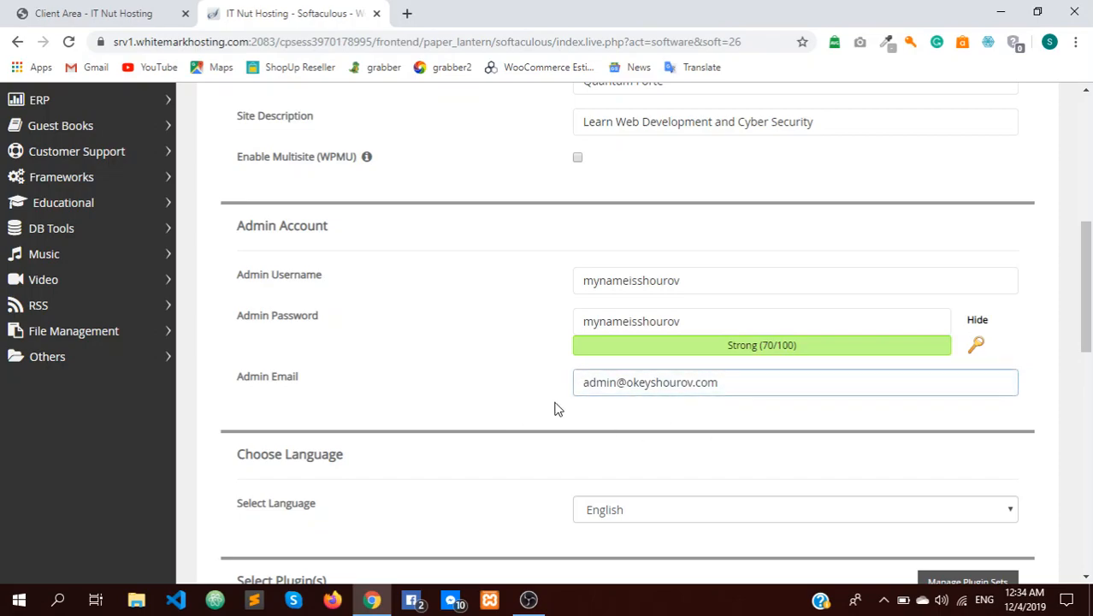
# - Tick only the Limit Login Attempts (Loginizer) plugin, keeping English as the language
pyautogui.scroll(-2, 627, 500)
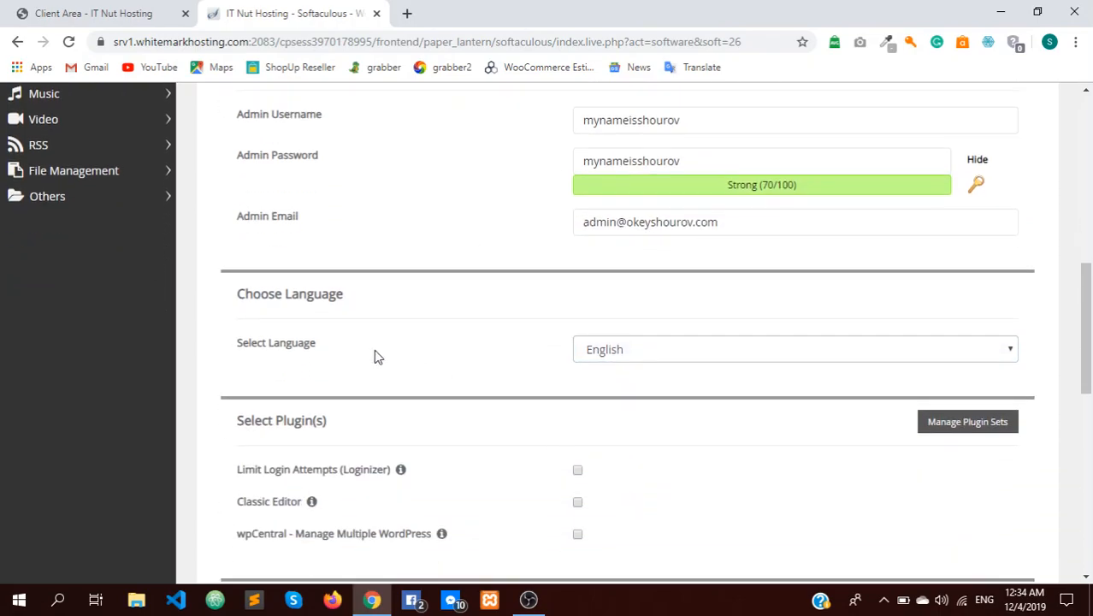
pyautogui.scroll(-3, 602, 481)
pyautogui.scroll(1, 254, 294)
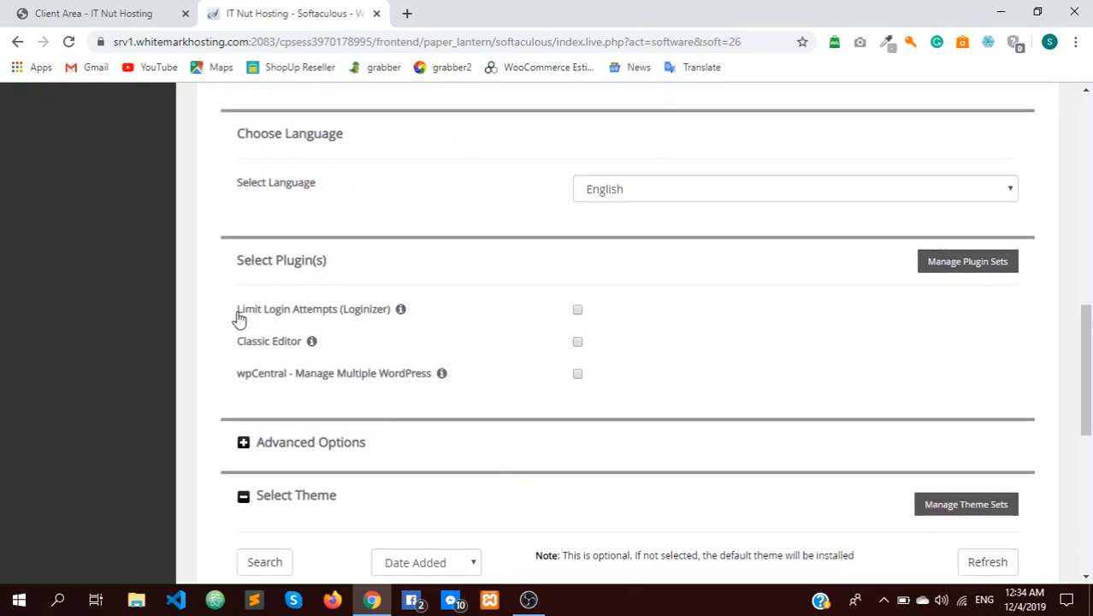
pyautogui.moveTo(239, 313); pyautogui.dragTo(438, 317)
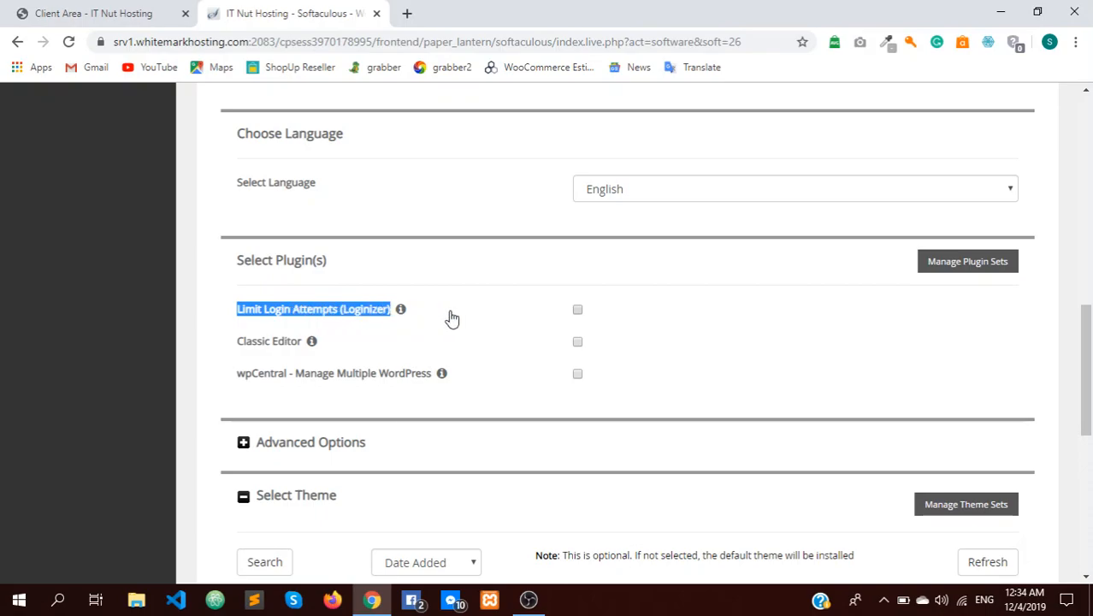
pyautogui.click(453, 311)
pyautogui.click(578, 309)
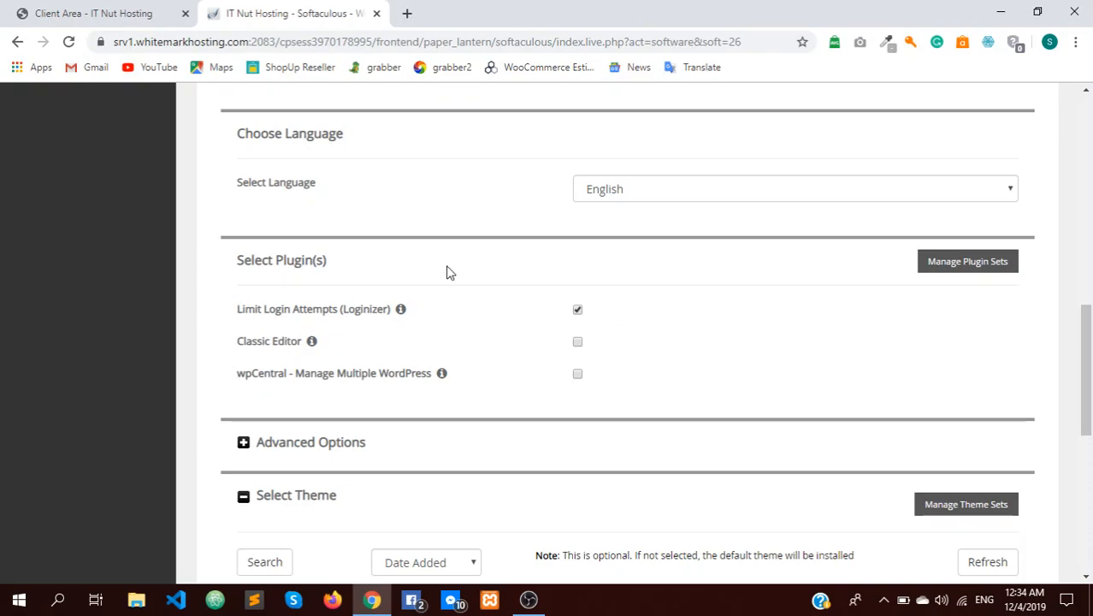
pyautogui.scroll(-2, 404, 368)
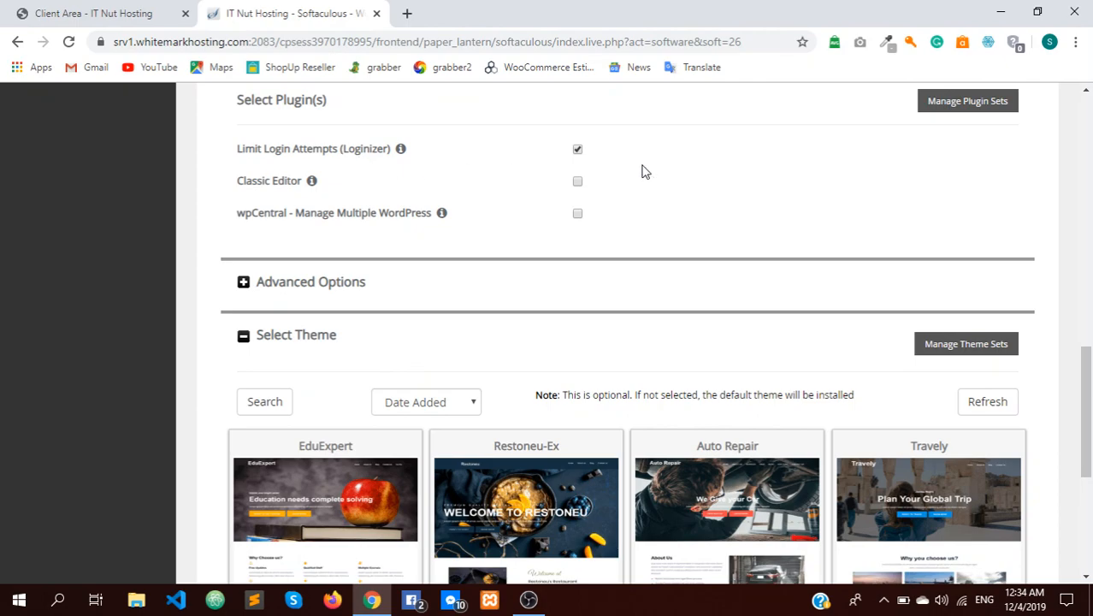
pyautogui.moveTo(313, 183)
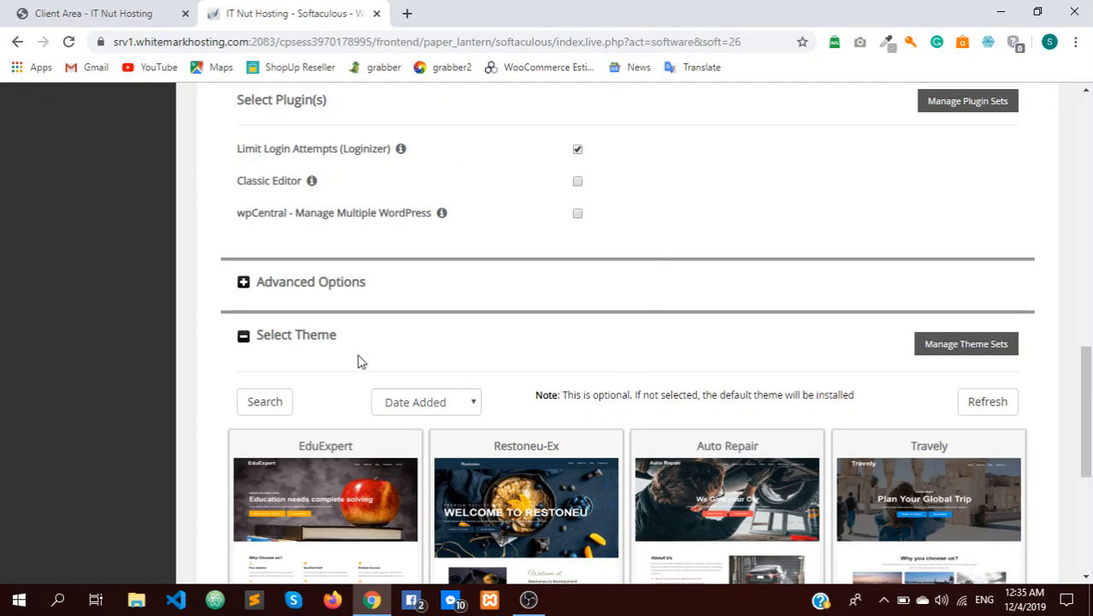
# - Expand the Advanced Options section to review it, then collapse it again
pyautogui.click(243, 282)
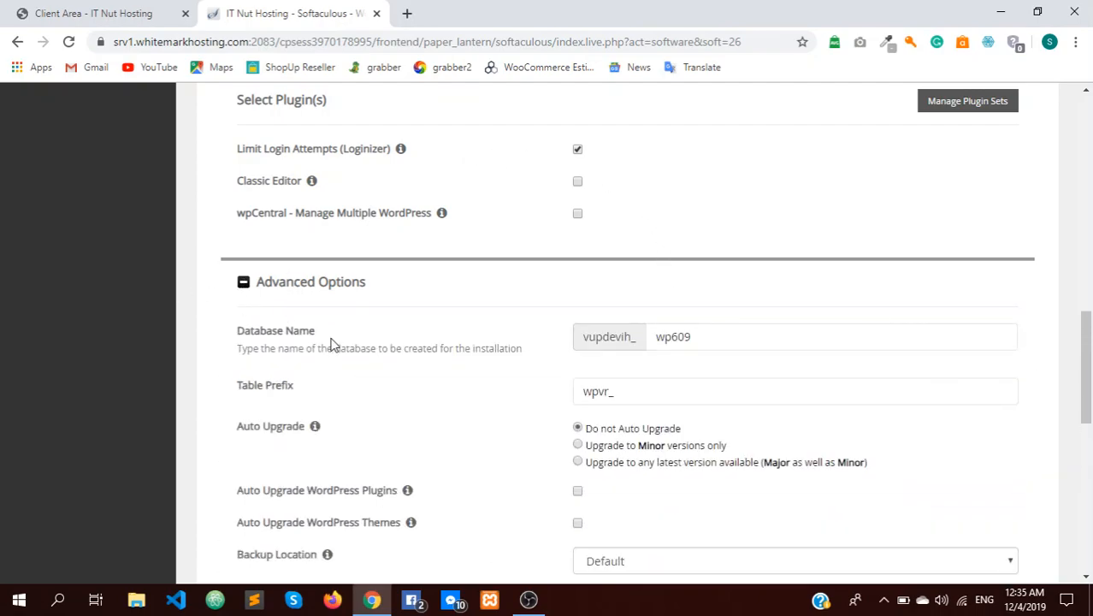
pyautogui.scroll(-2, 333, 344)
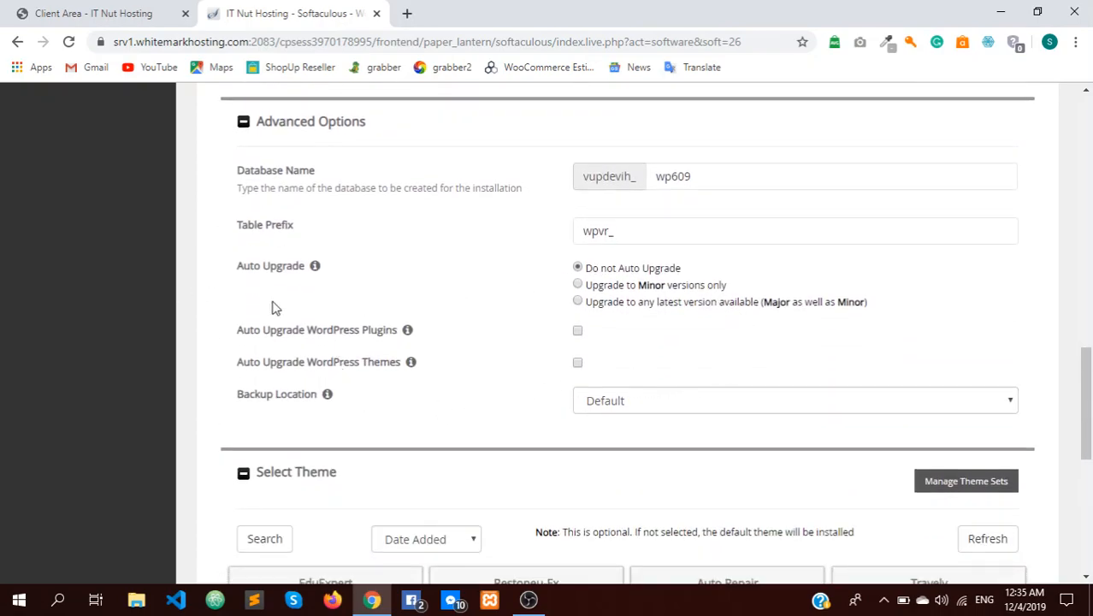
pyautogui.click(243, 124)
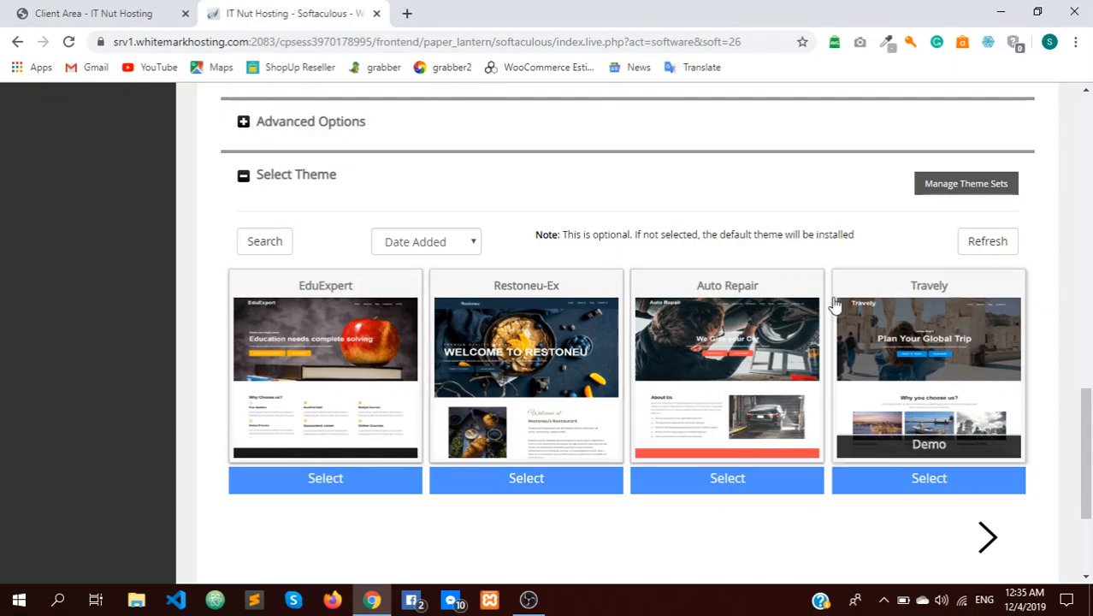
# - Toggle the Select Theme gallery open and closed, leaving no theme chosen so the default is kept
pyautogui.click(244, 177)
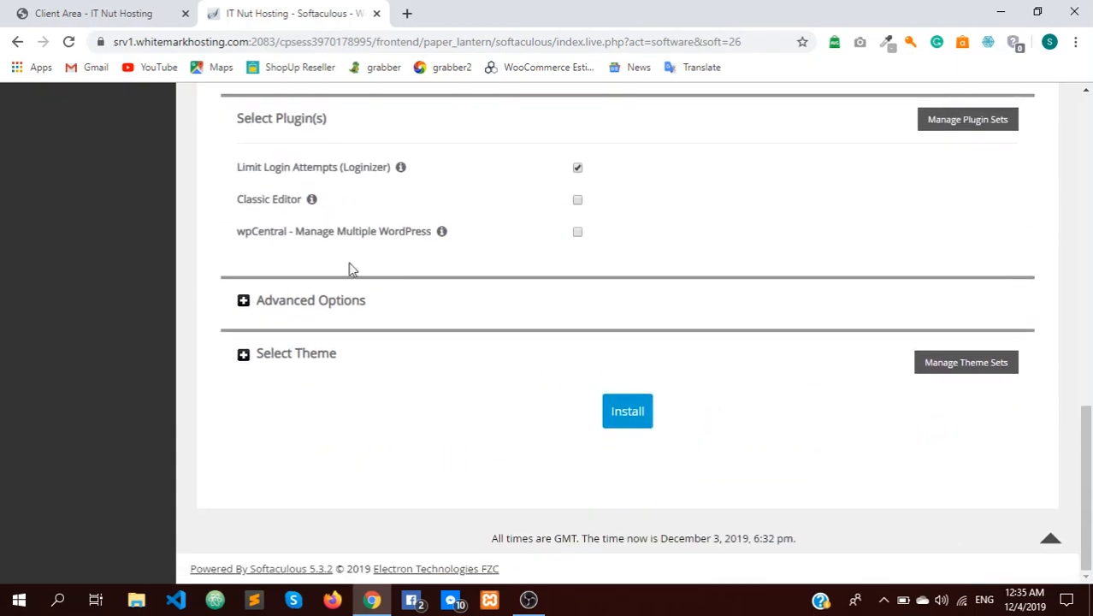
pyautogui.click(274, 362)
pyautogui.scroll(-2, 437, 369)
pyautogui.scroll(1, 556, 342)
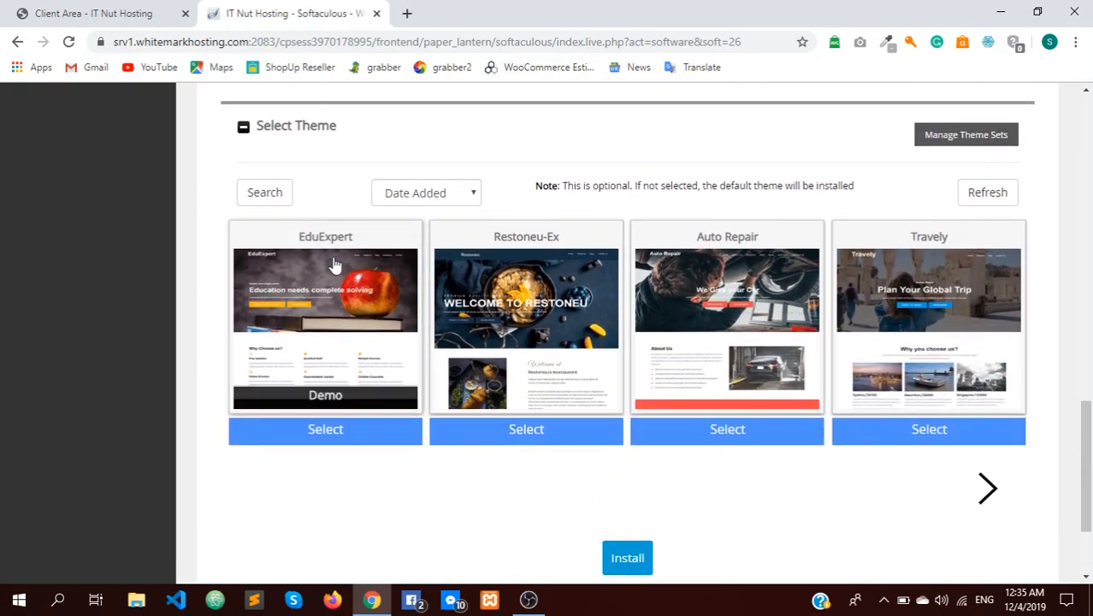
pyautogui.click(244, 128)
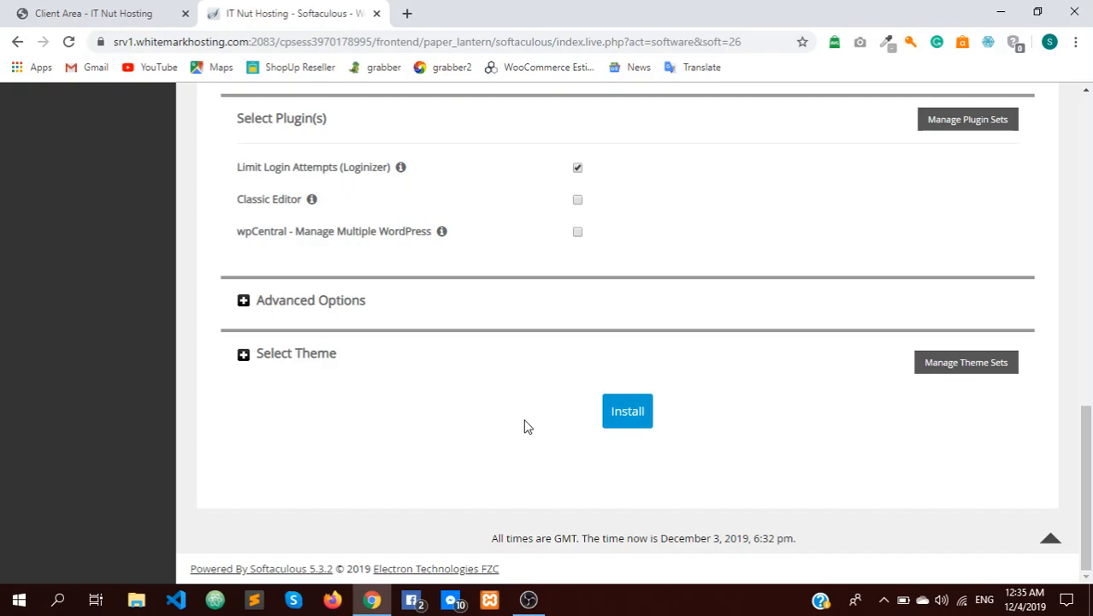
pyautogui.scroll(3, 524, 422)
pyautogui.scroll(-3, 524, 422)
pyautogui.scroll(3, 517, 432)
pyautogui.scroll(-3, 516, 432)
pyautogui.click(627, 411)
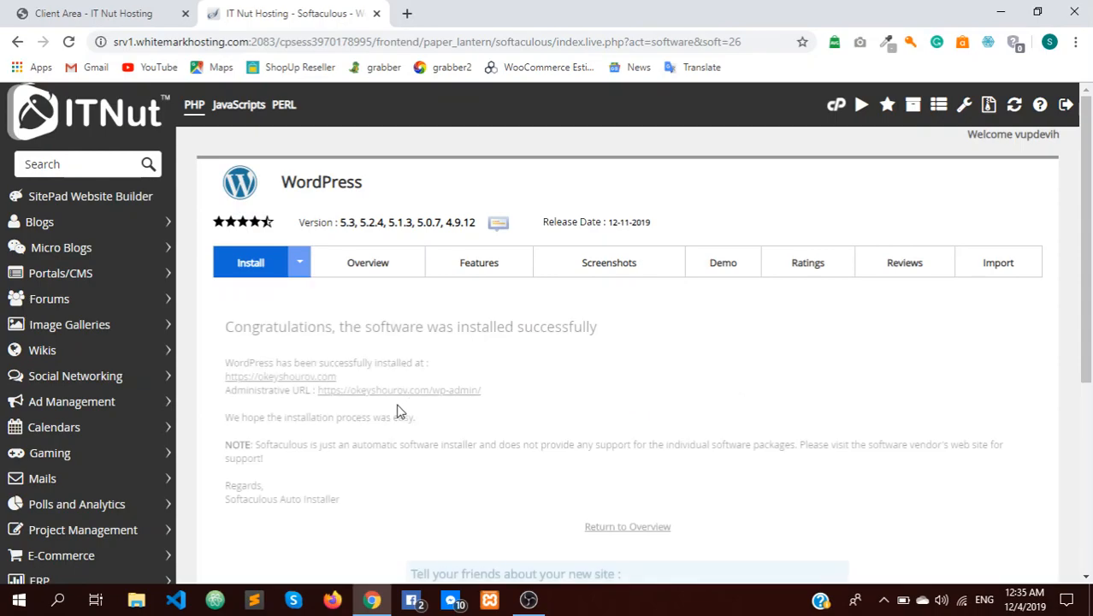
pyautogui.scroll(-1, 636, 449)
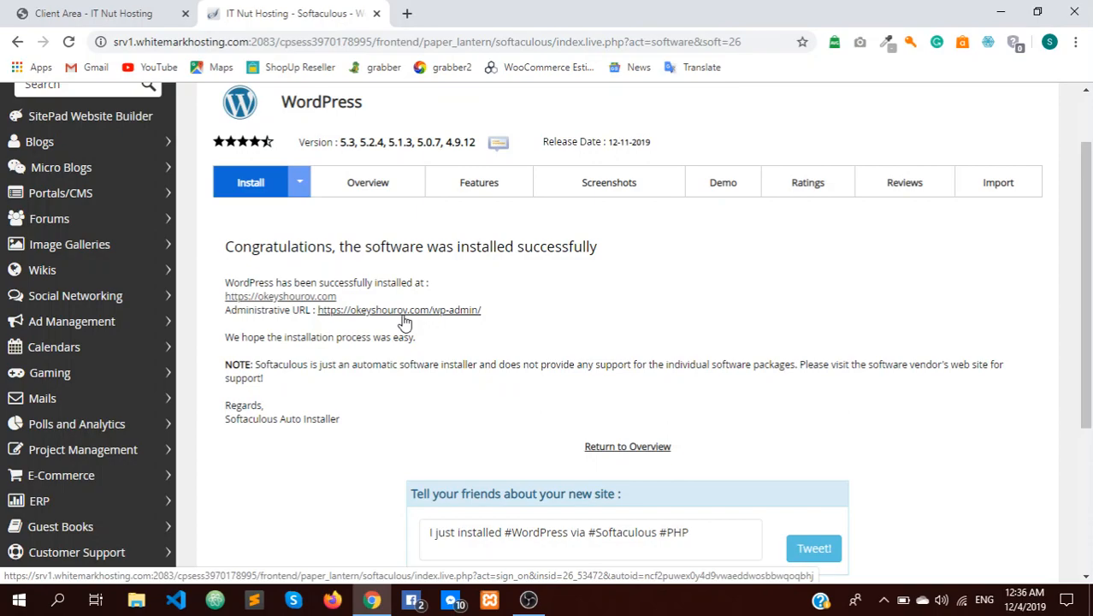
pyautogui.click(402, 313)
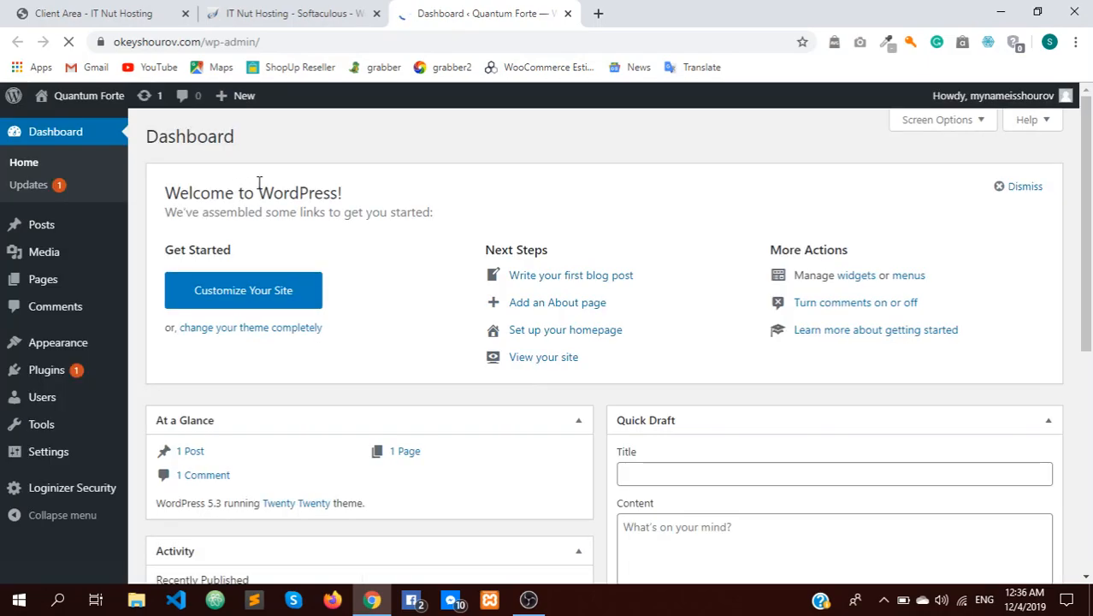
# - Dismiss the Welcome panel and collapse the At a Glance, Activity, Quick Draft and Events widgets
pyautogui.click(1013, 186)
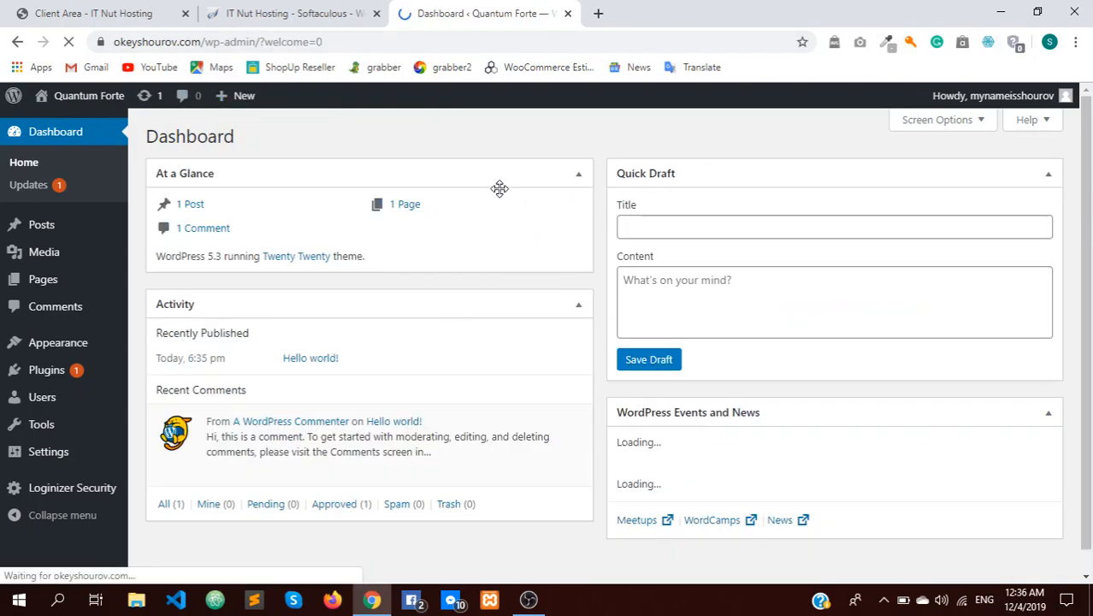
pyautogui.click(494, 177)
pyautogui.click(509, 216)
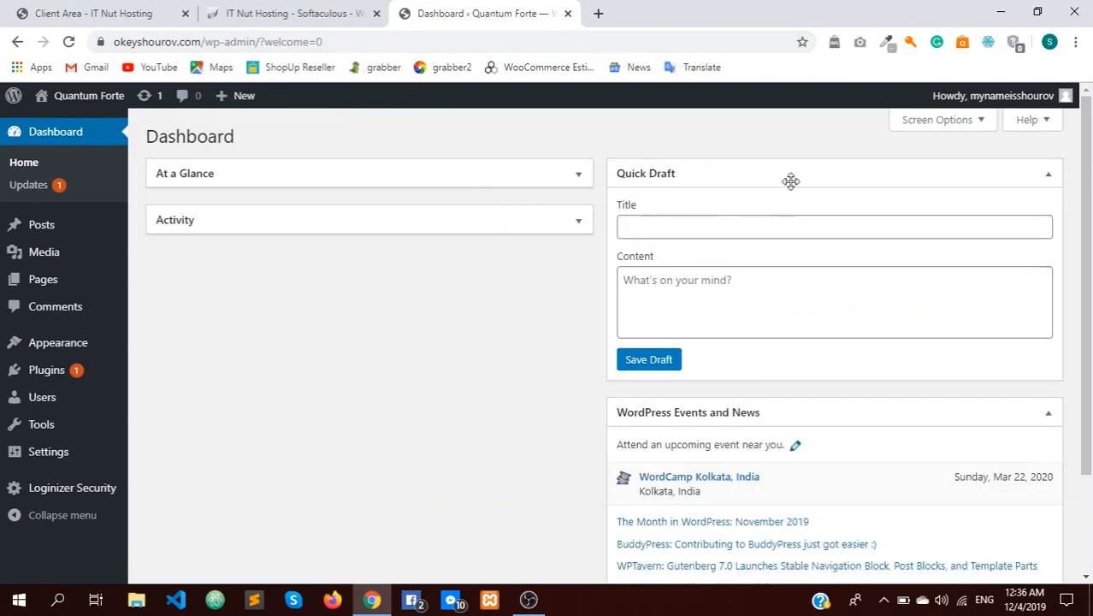
pyautogui.click(791, 178)
pyautogui.click(788, 220)
# - Close the Softaculous install-success tab and go to the WordPress Plugins page
pyautogui.click(320, 15)
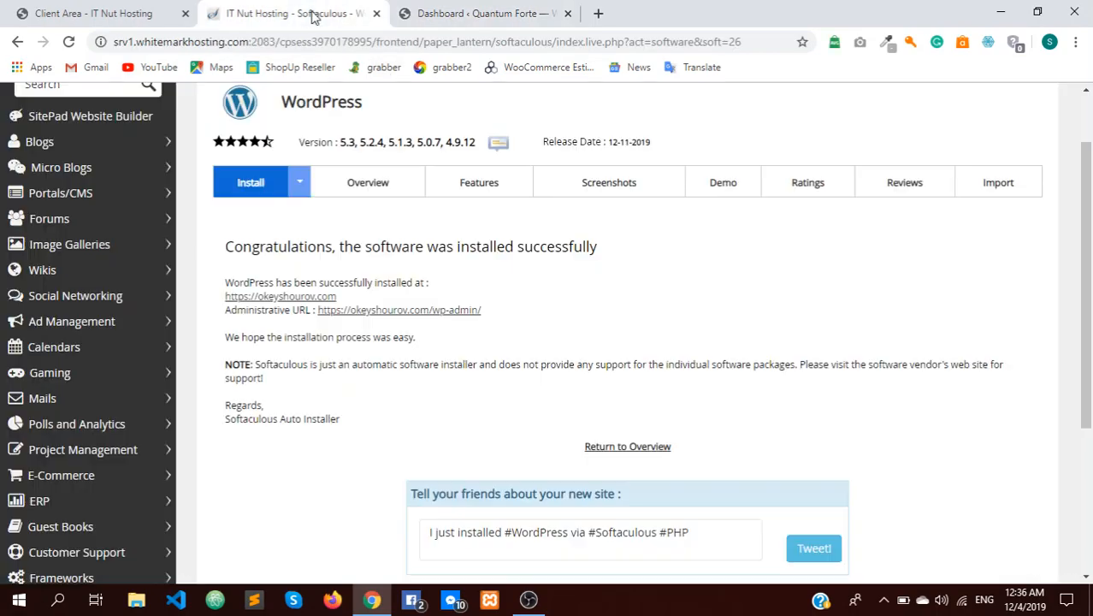
pyautogui.click(376, 14)
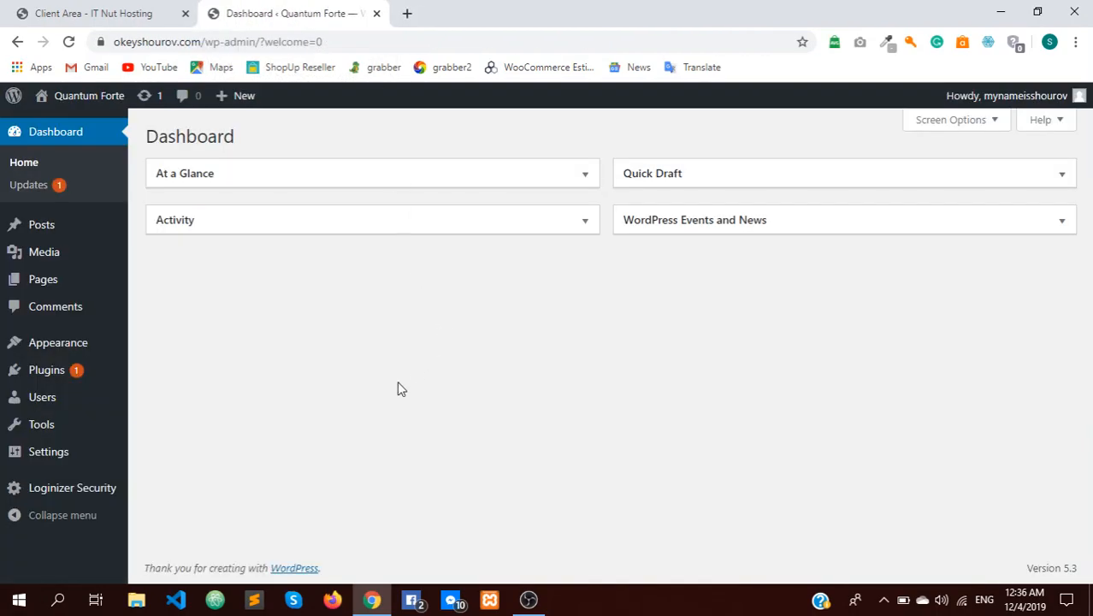
pyautogui.click(121, 372)
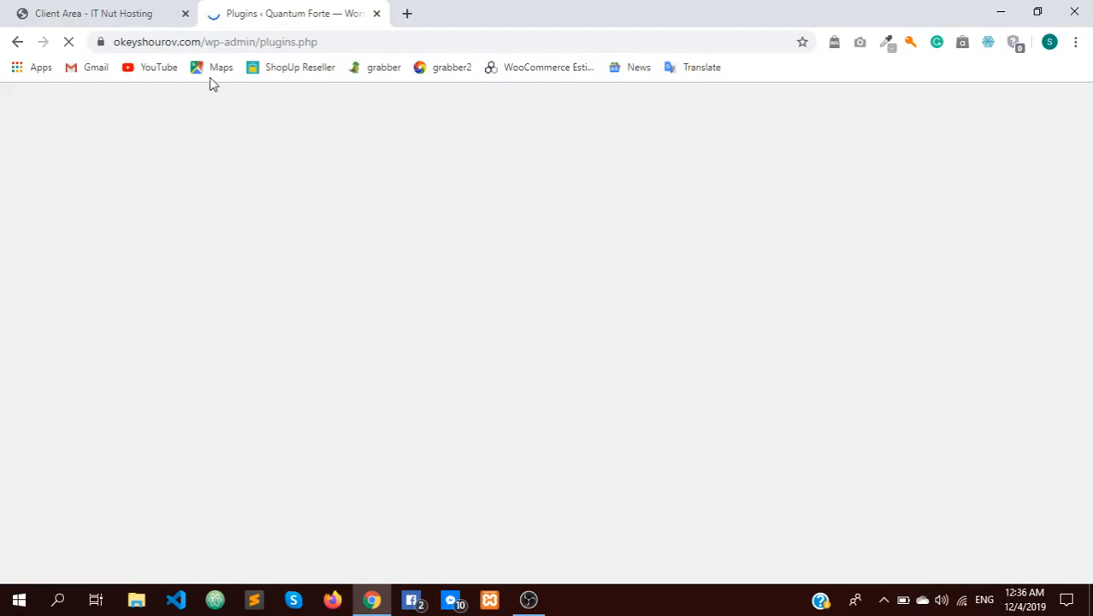
# - Copy the okeyshourov.com site address from the address bar
pyautogui.moveTo(205, 41); pyautogui.dragTo(113, 40)
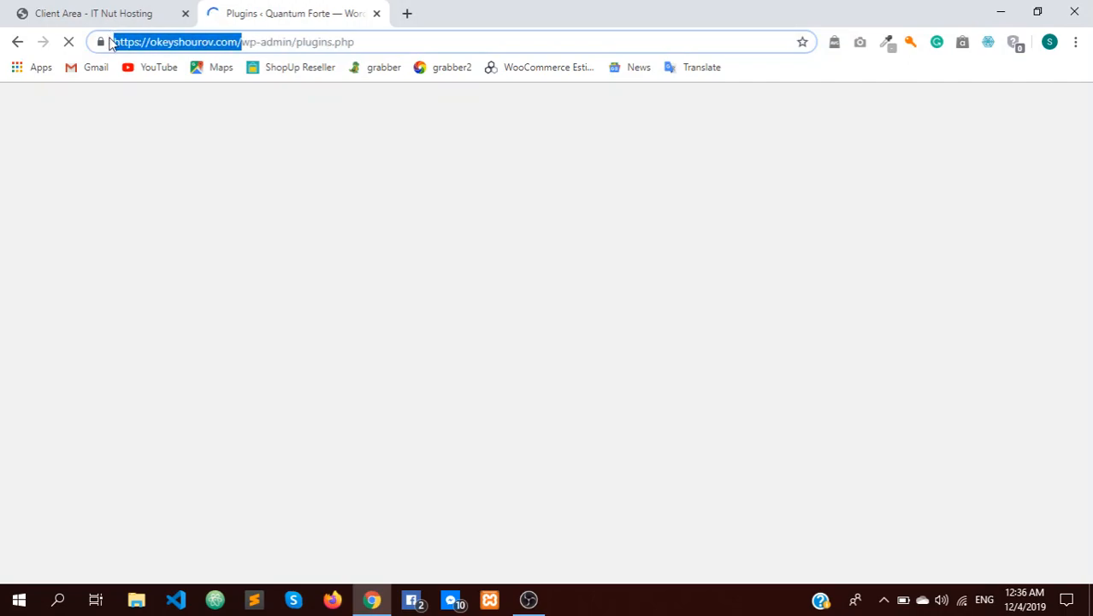
pyautogui.rightClick(140, 41)
pyautogui.click(190, 127)
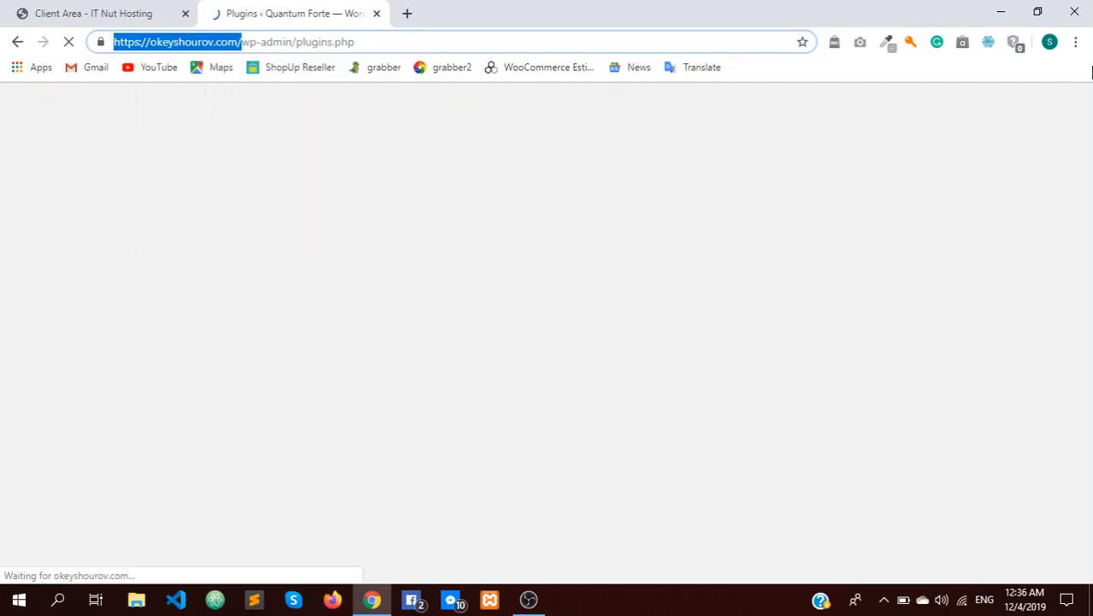
# - Load the copied address in a new incognito window, scroll to the footer, then close it
pyautogui.click(1075, 41)
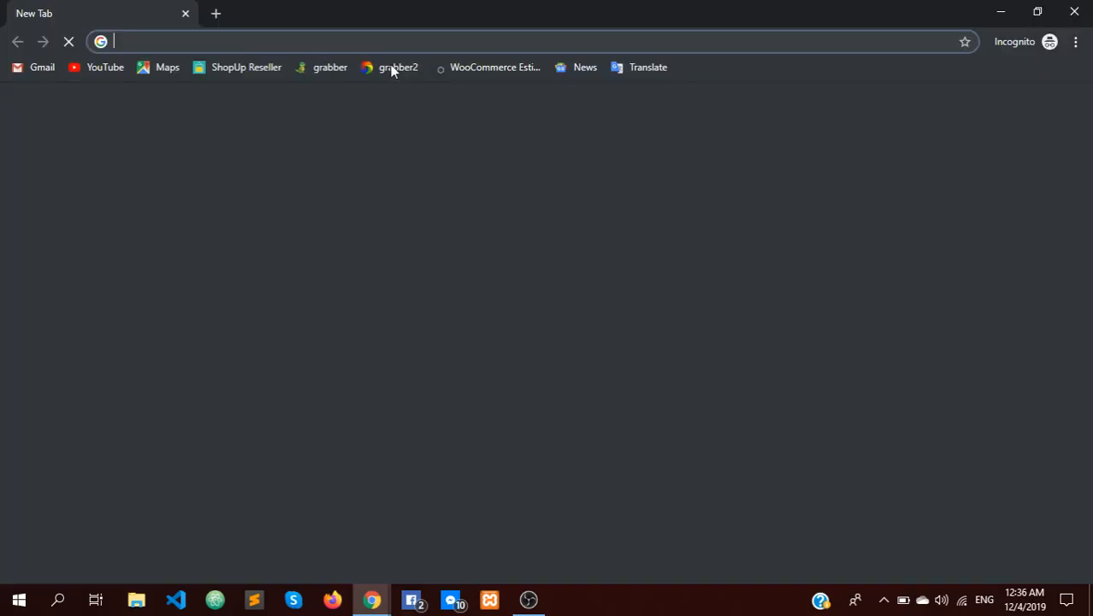
pyautogui.rightClick(321, 40)
pyautogui.click(372, 167)
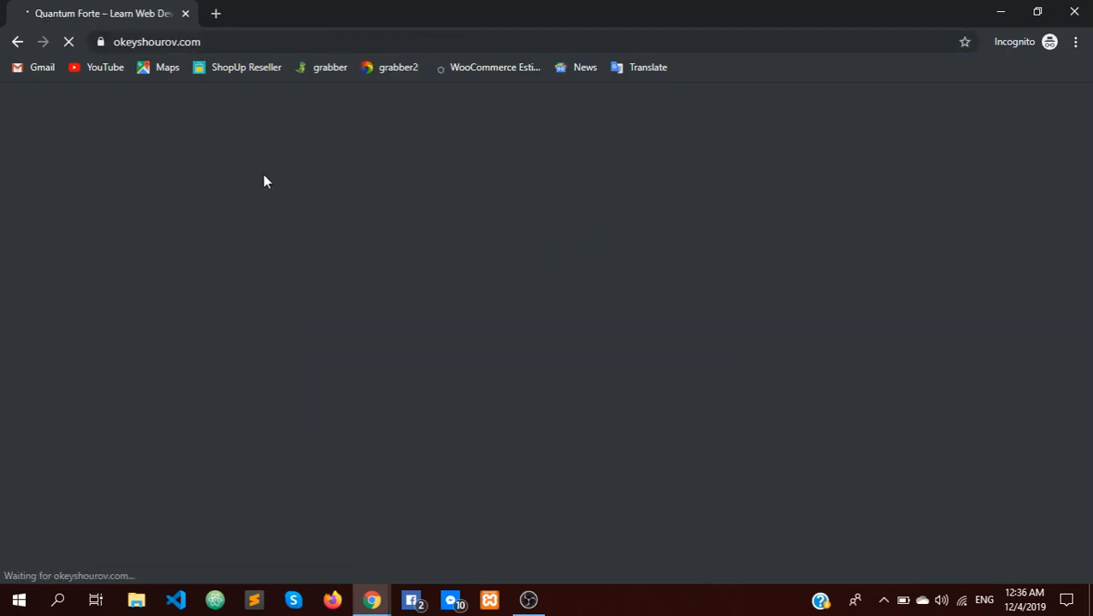
pyautogui.scroll(-5, 463, 268)
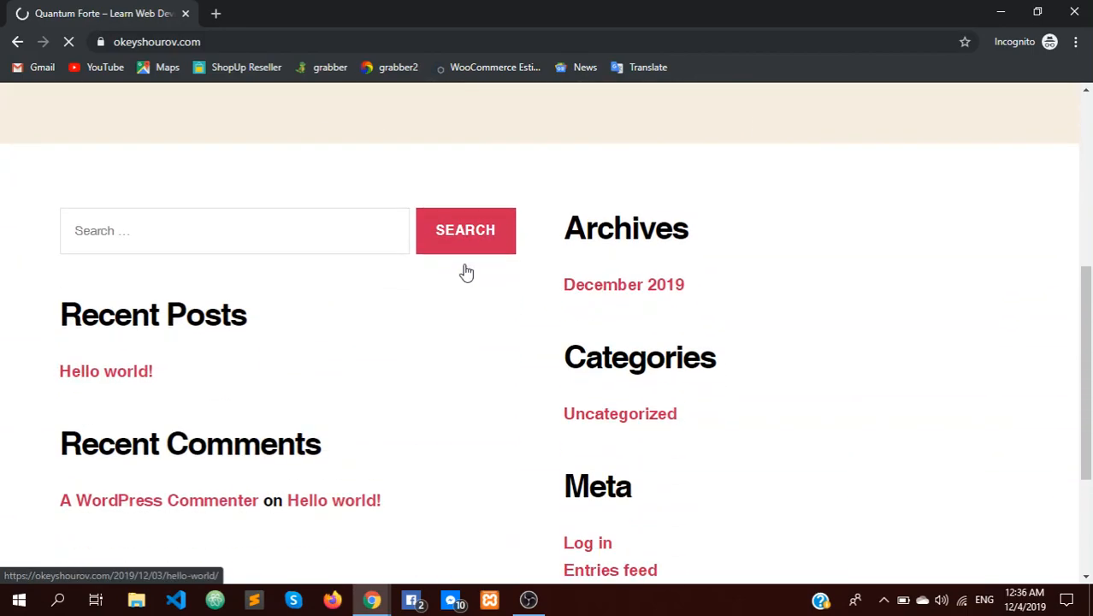
pyautogui.scroll(-3, 466, 272)
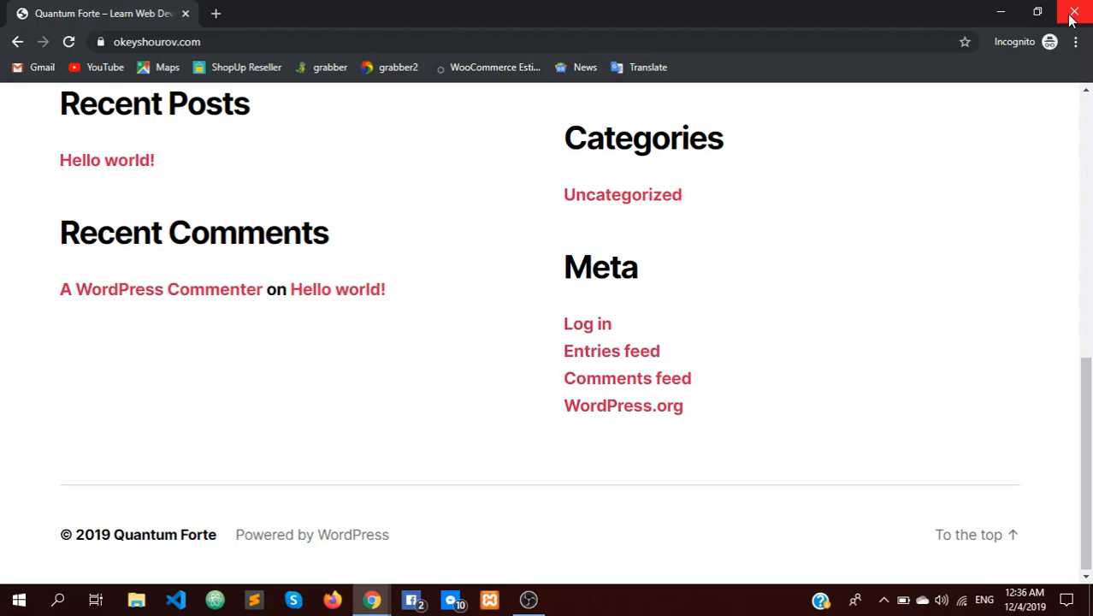
pyautogui.click(1073, 17)
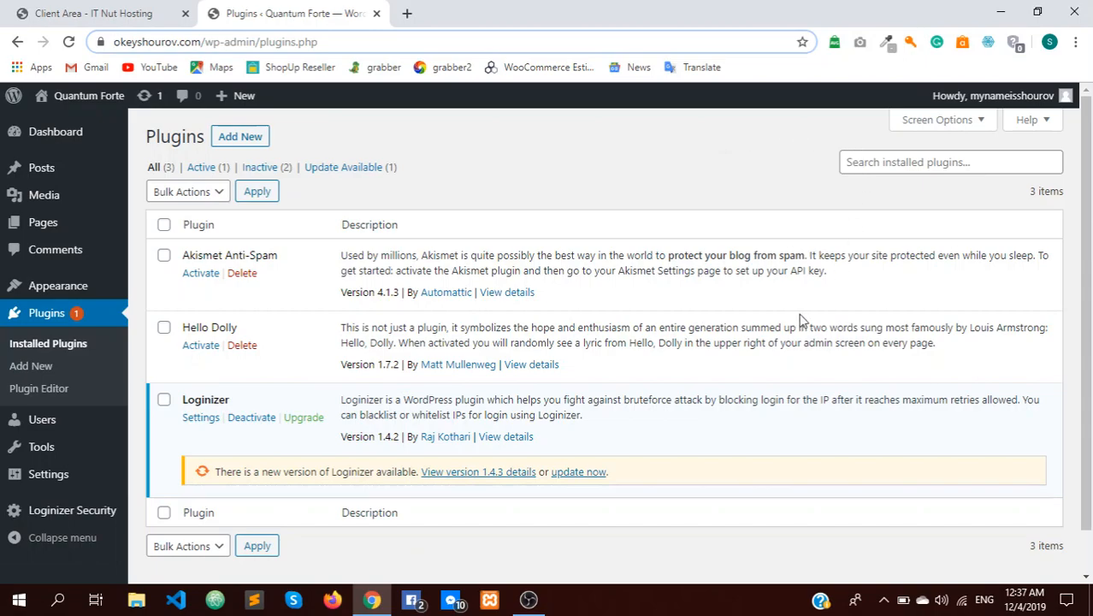
pyautogui.scroll(-1, 712, 334)
pyautogui.scroll(1, 712, 333)
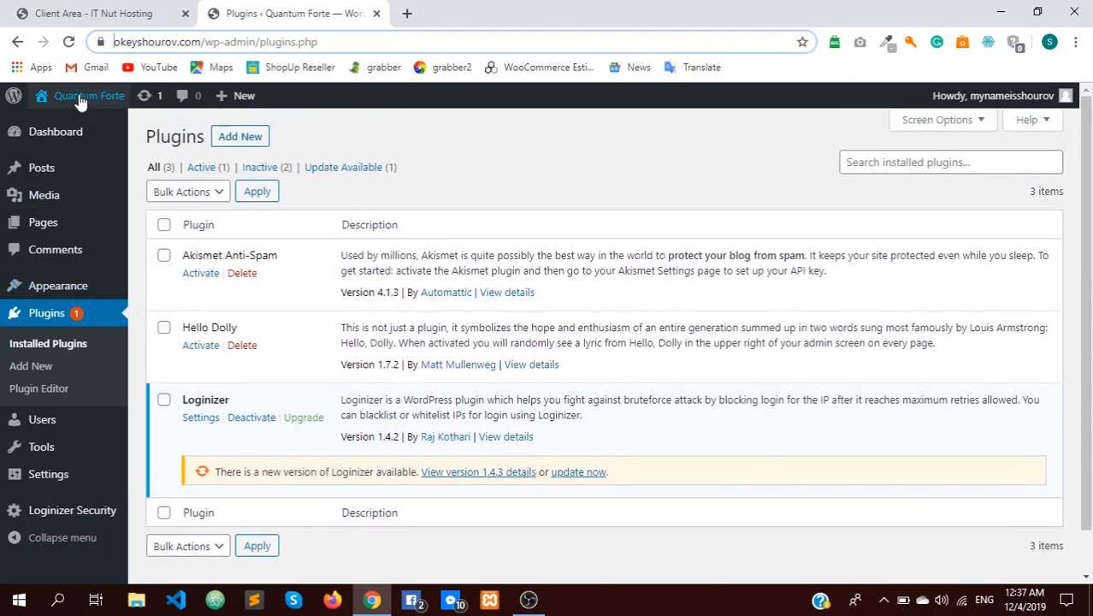